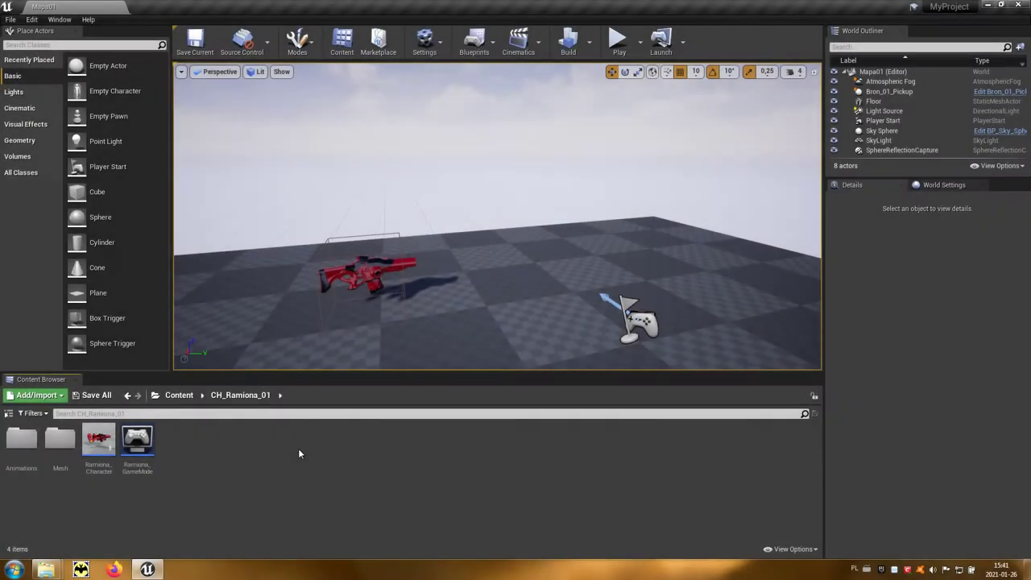
Return the Content Browser to the Content root and minimize the Unreal editor.
{"action": "left_click", "coordinate": [185, 398]}
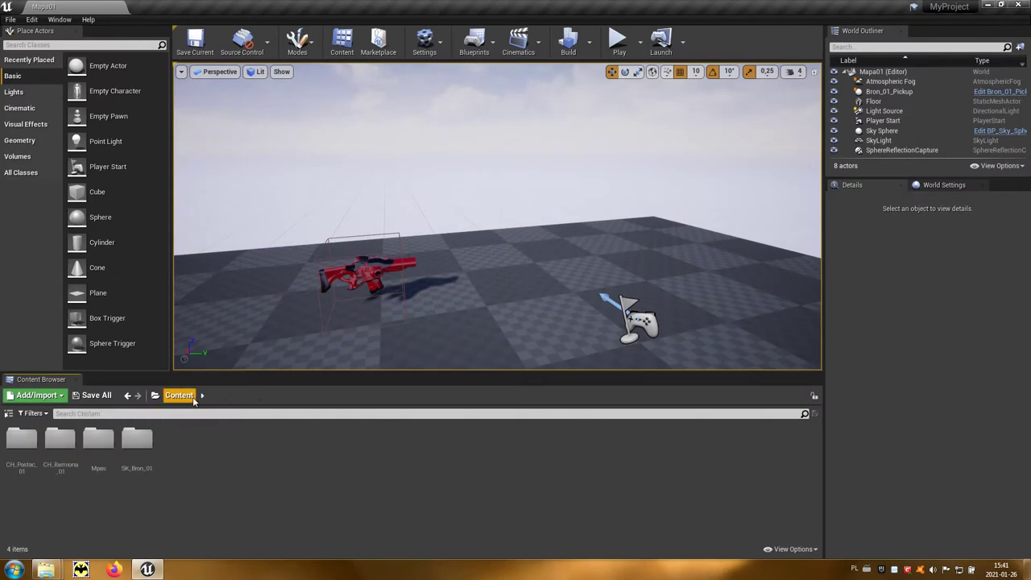
{"action": "left_click", "coordinate": [990, 5]}
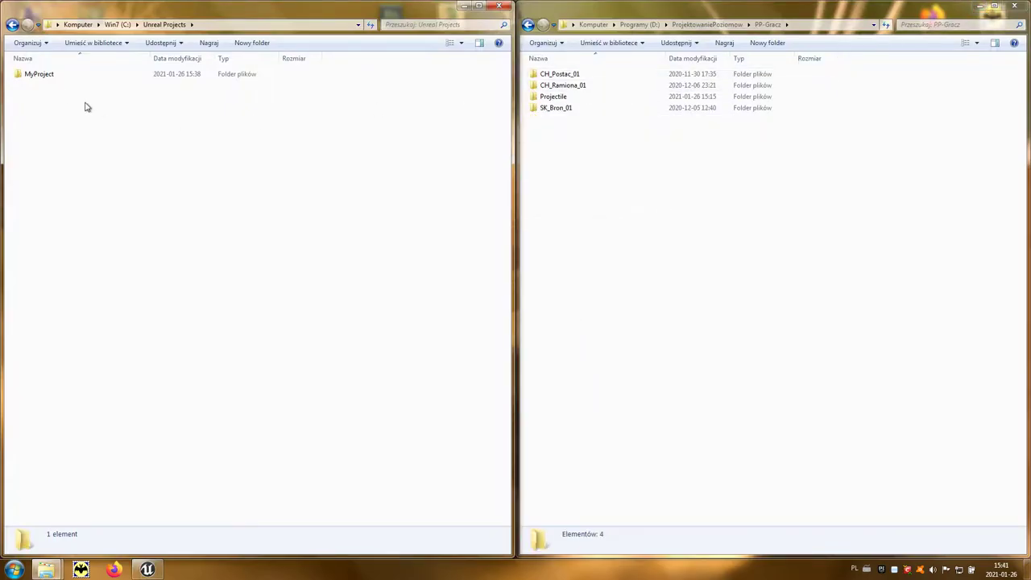
Copy the Projectile folder from PP-Gracz into MyProject's Content folder and bring Unreal back.
{"action": "double_click", "coordinate": [58, 77]}
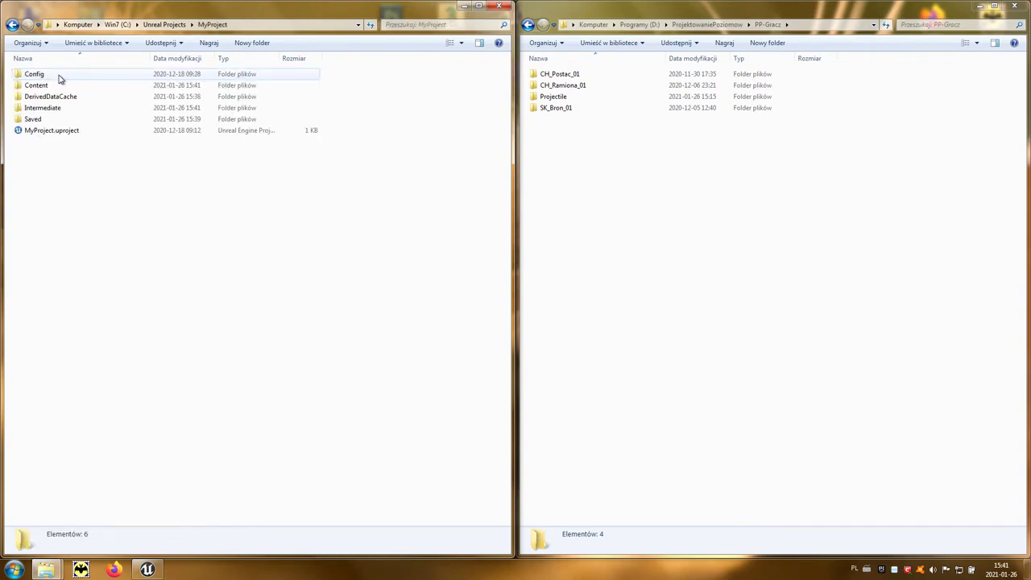
{"action": "left_click", "coordinate": [569, 144]}
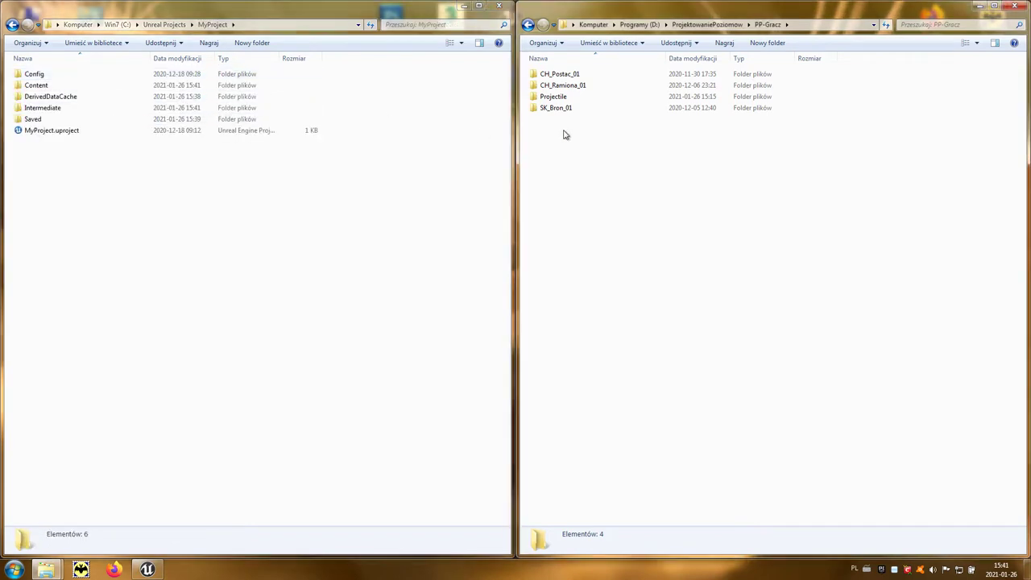
{"action": "left_click", "coordinate": [570, 97]}
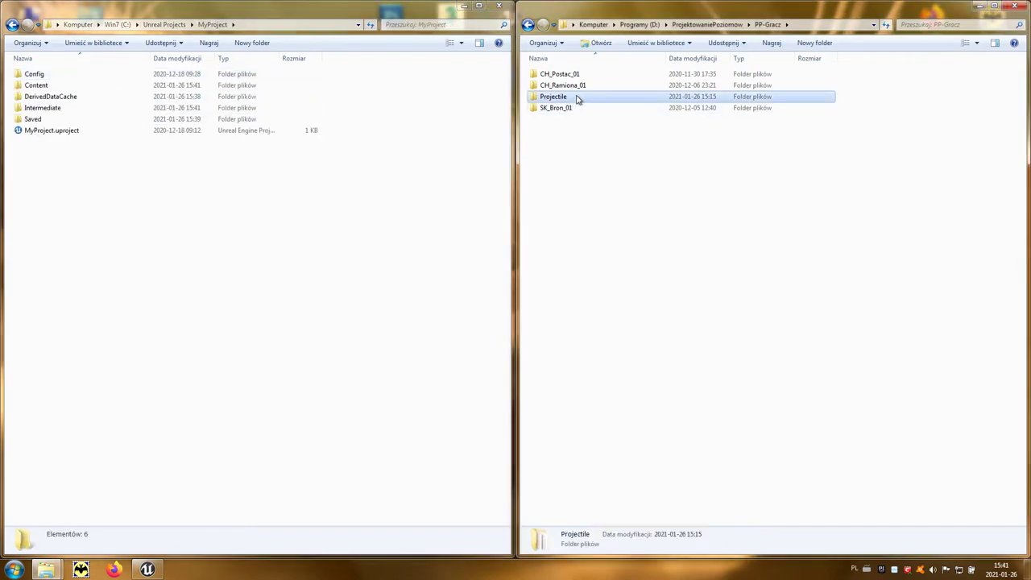
{"action": "left_click_drag", "start_coordinate": [577, 97], "coordinate": [66, 86]}
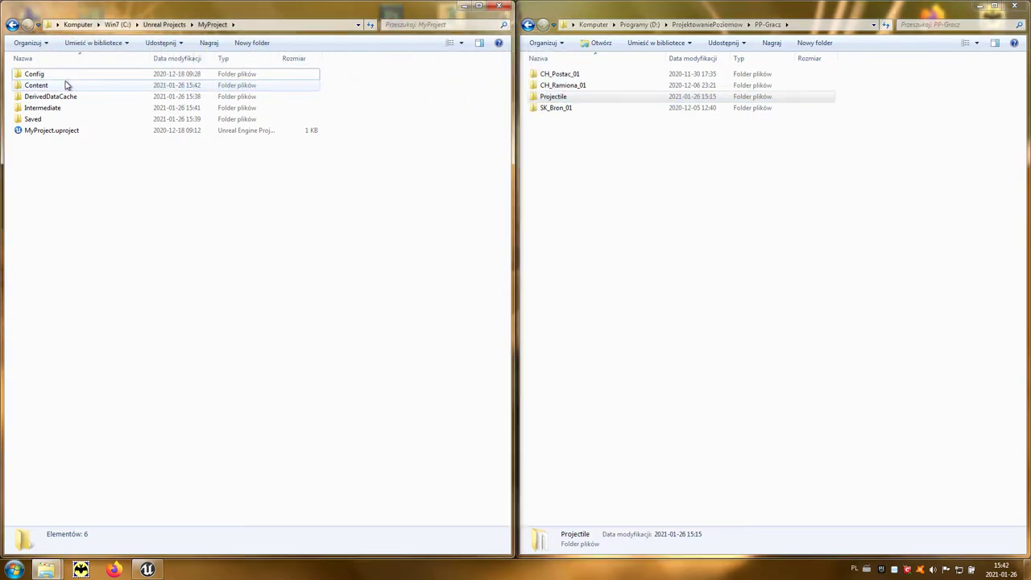
{"action": "left_click", "coordinate": [148, 570]}
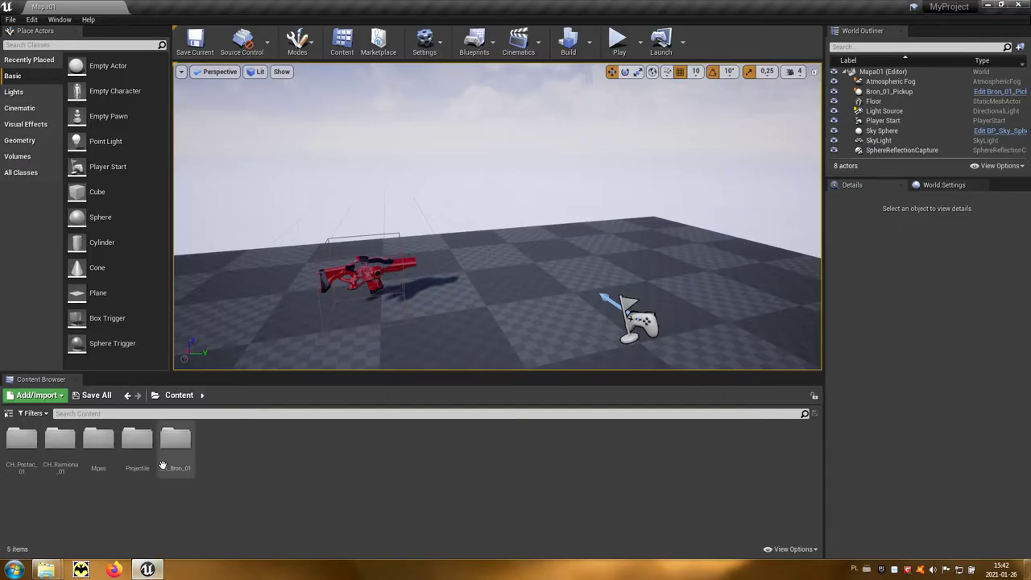
Inside the Projectile folder, create an Actor-based Blueprint Class named FirstPersonProjectile.
{"action": "left_click", "coordinate": [143, 447]}
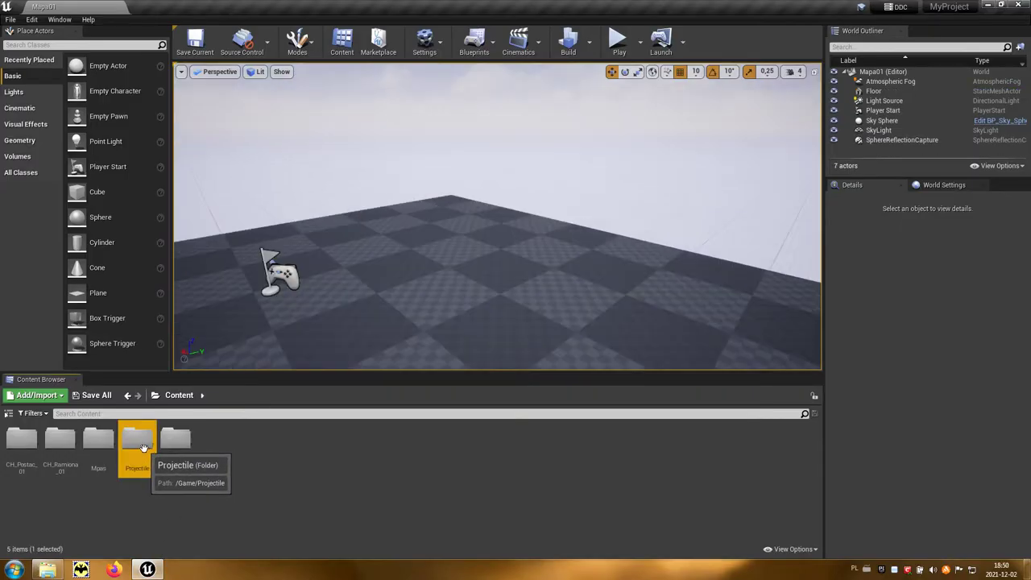
{"action": "double_click", "coordinate": [145, 448]}
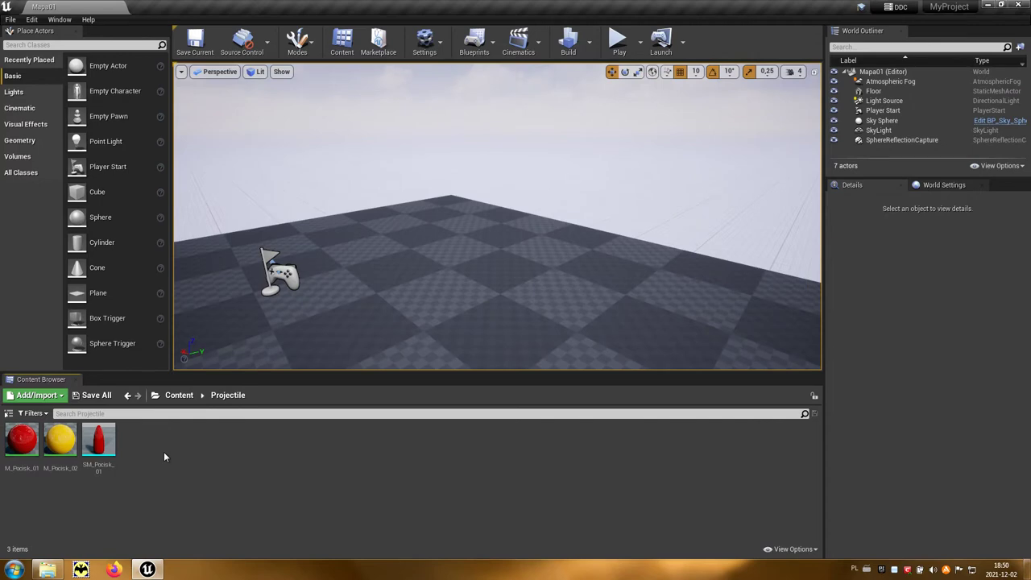
{"action": "right_click", "coordinate": [236, 457]}
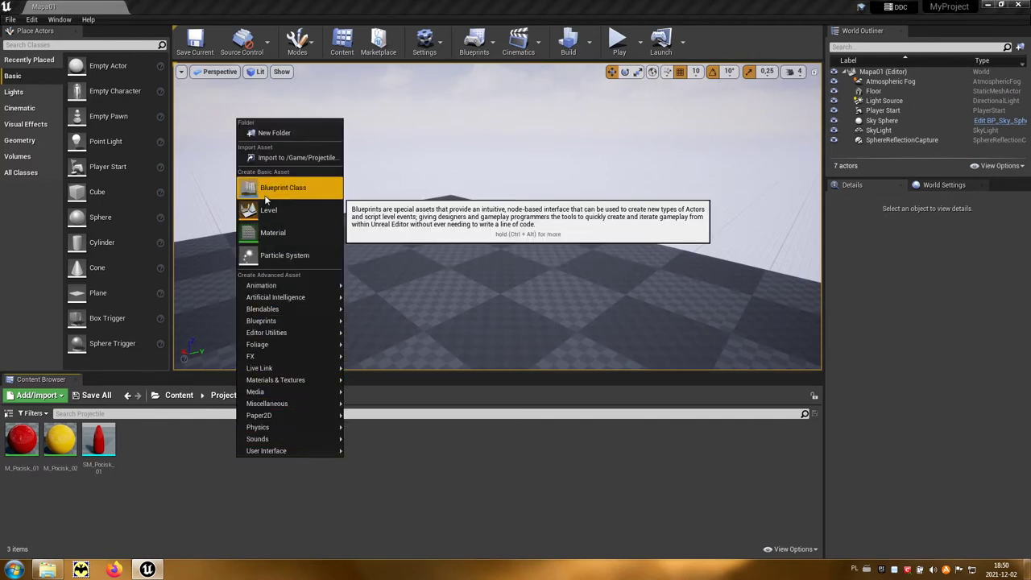
{"action": "left_click", "coordinate": [313, 198]}
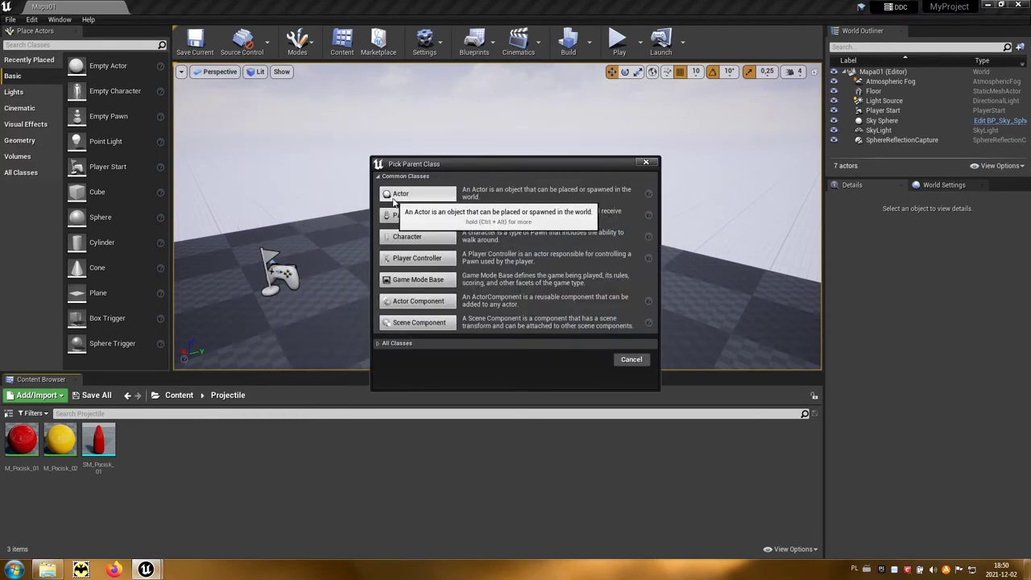
{"action": "left_click", "coordinate": [427, 194]}
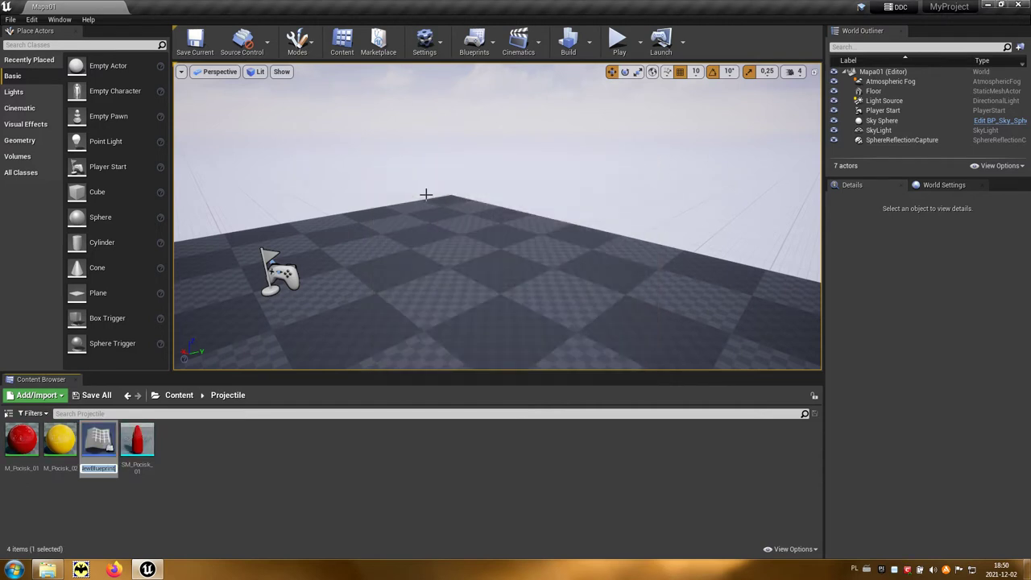
{"action": "type", "text": "P"}
{"action": "type", "text": "rst"}
{"action": "type", "text": "PersonP"}
{"action": "type", "text": "rojectile"}
{"action": "key", "text": "Return"}
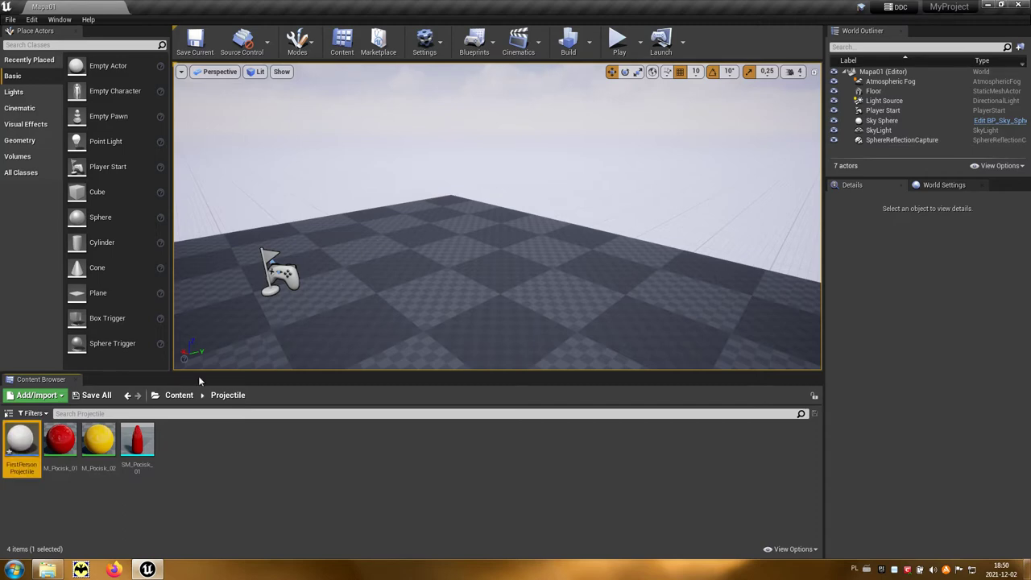
Open FirstPersonProjectile and make a new Sphere Collision component its root, replacing DefaultSceneRoot.
{"action": "double_click", "coordinate": [27, 441]}
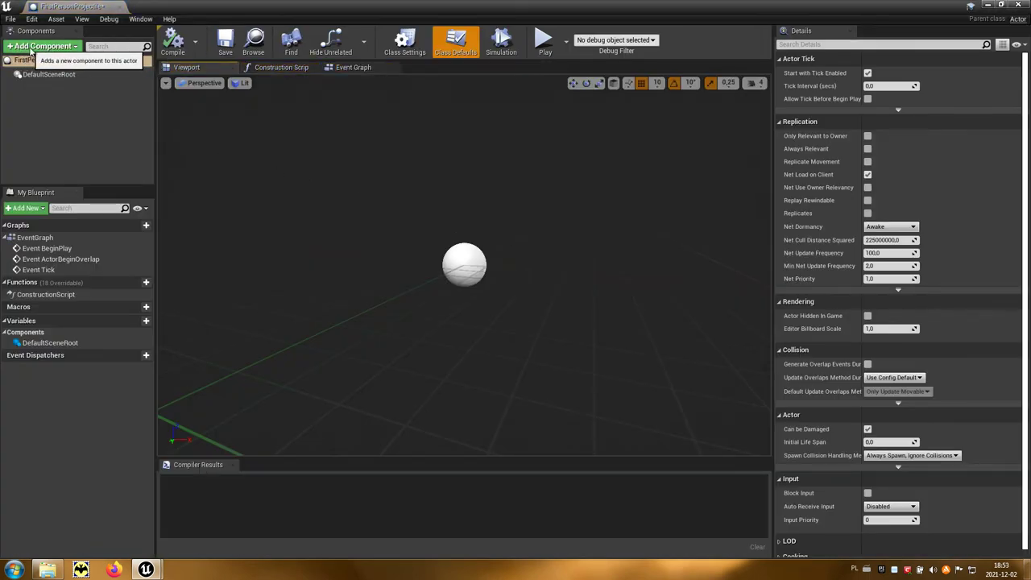
{"action": "left_click", "coordinate": [75, 48]}
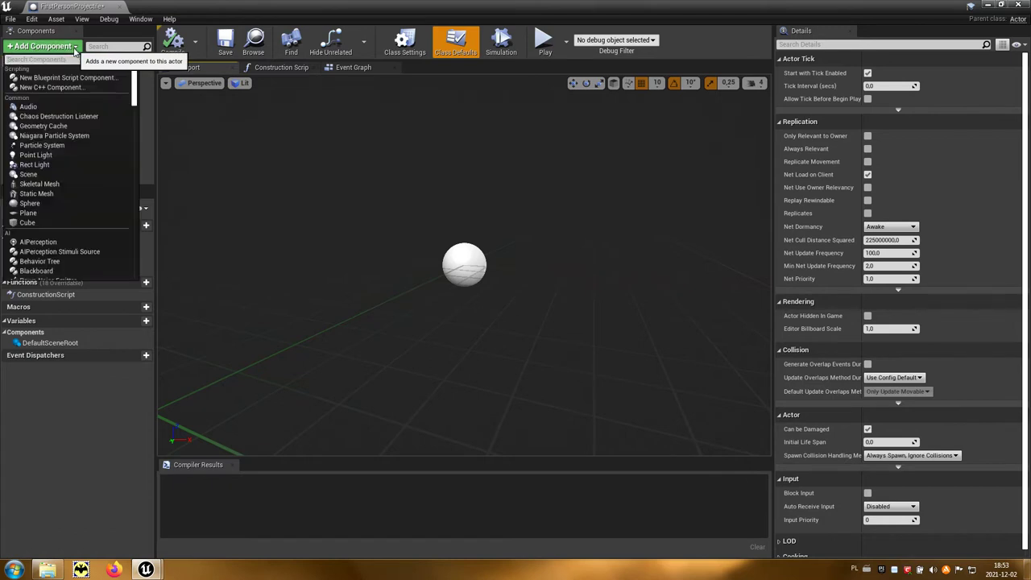
{"action": "type", "text": "sphe"}
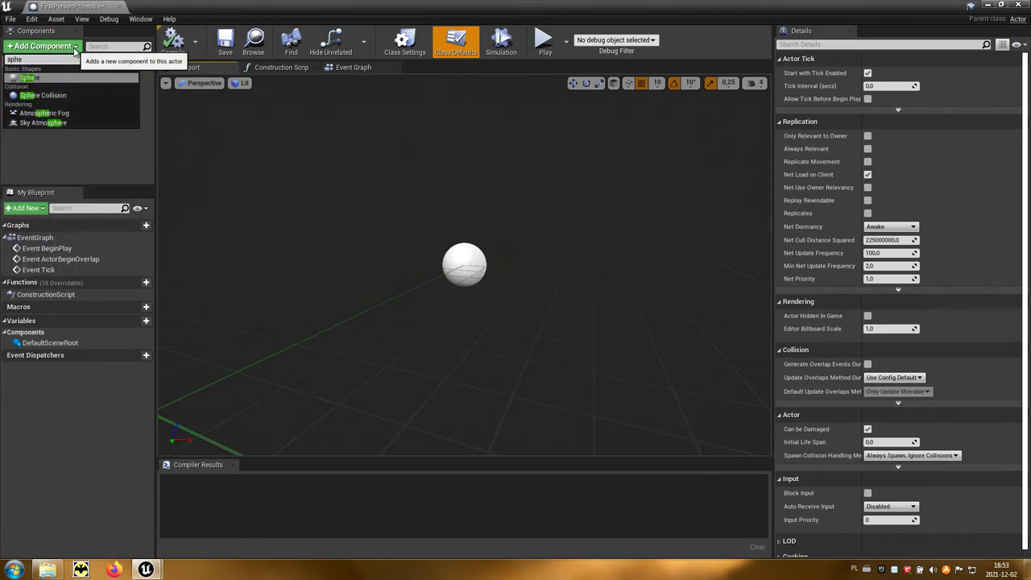
{"action": "left_click", "coordinate": [70, 95]}
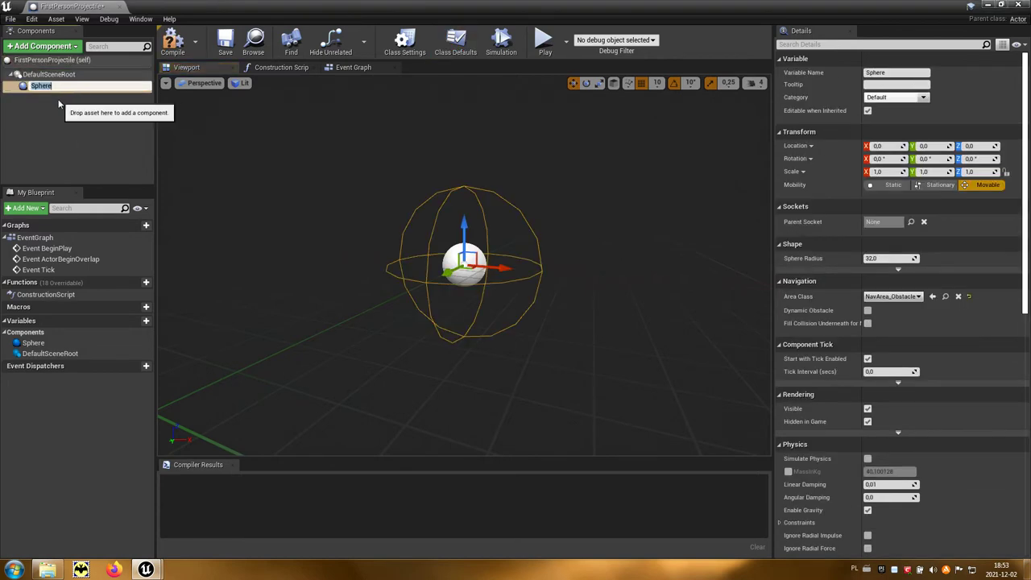
{"action": "key", "text": "Return"}
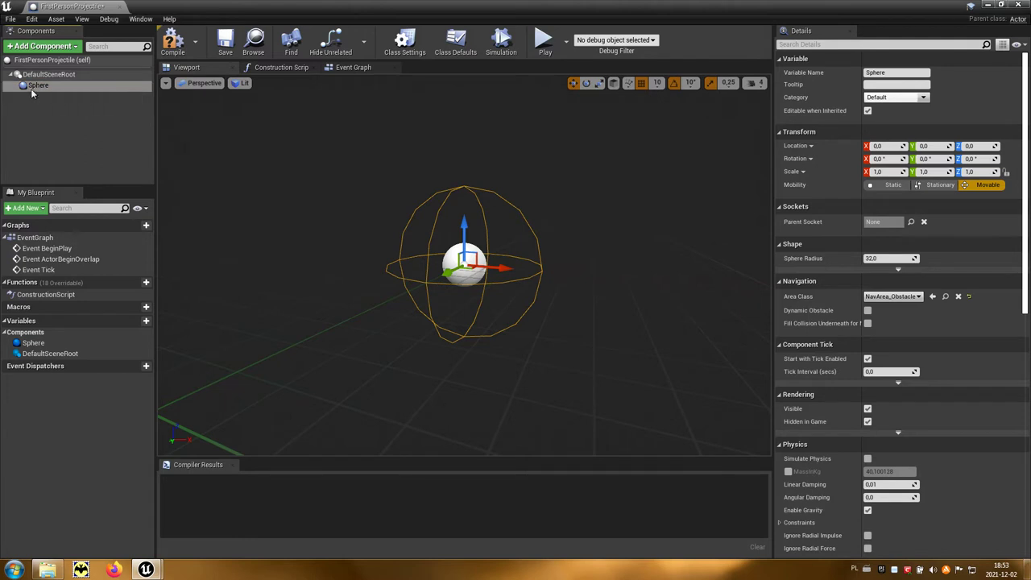
{"action": "left_click", "coordinate": [50, 87]}
{"action": "left_click_drag", "start_coordinate": [50, 90], "coordinate": [50, 75]}
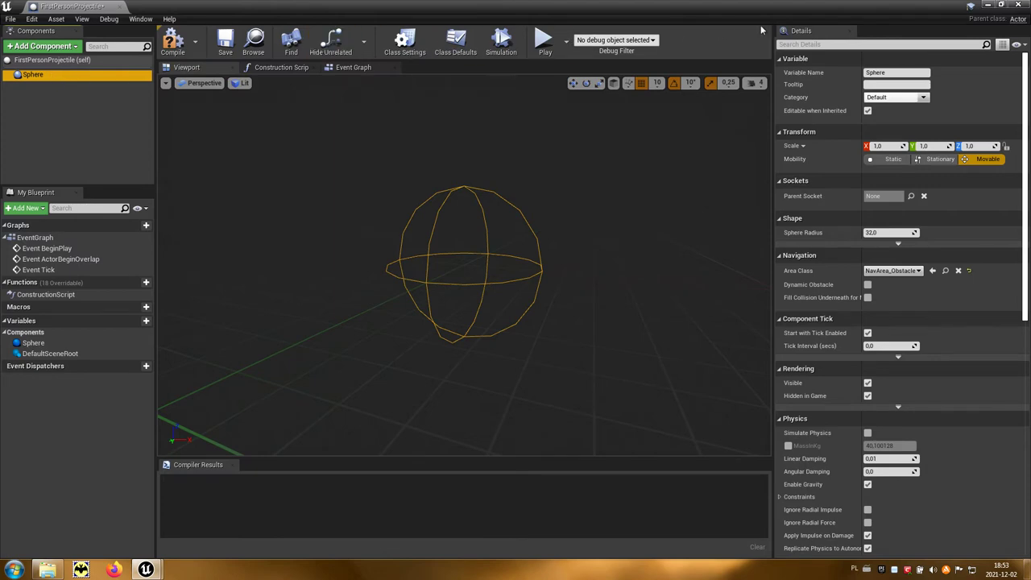
Add the SM_Pocisk_01 mesh as a component and rotate it -90 on Y.
{"action": "left_click", "coordinate": [1001, 7]}
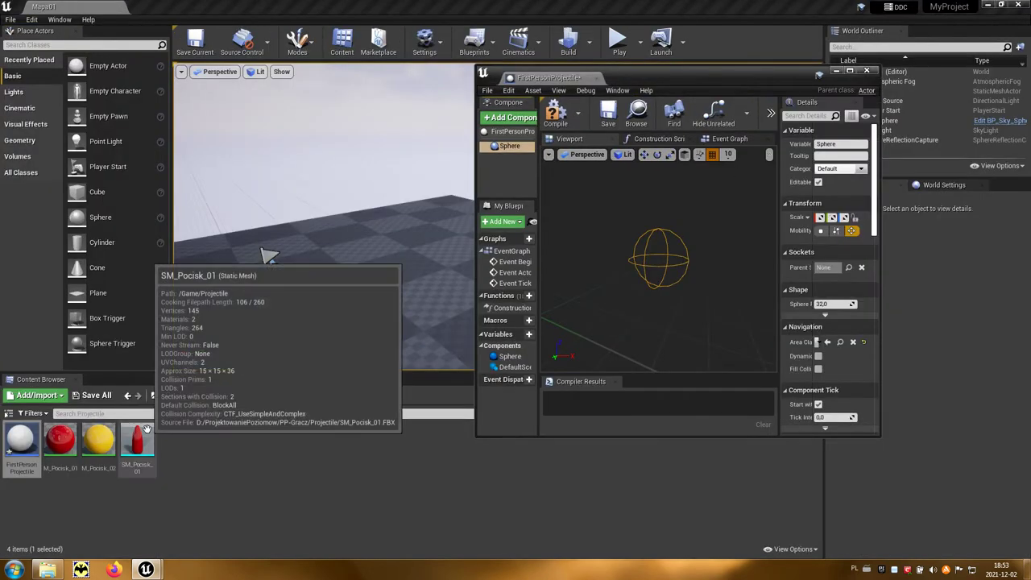
{"action": "left_click", "coordinate": [150, 429]}
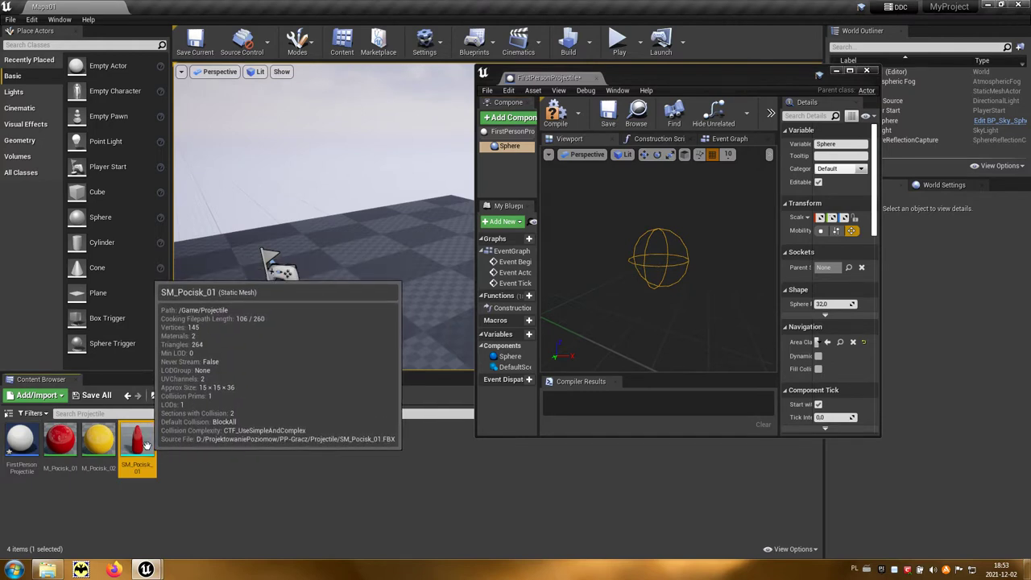
{"action": "left_click_drag", "start_coordinate": [150, 429], "coordinate": [655, 280]}
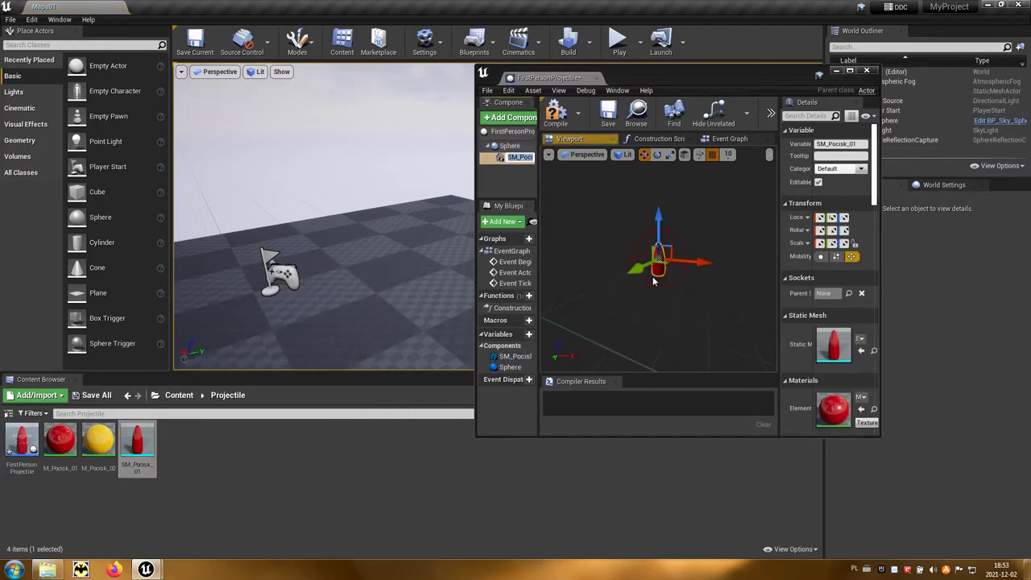
{"action": "left_click", "coordinate": [851, 72]}
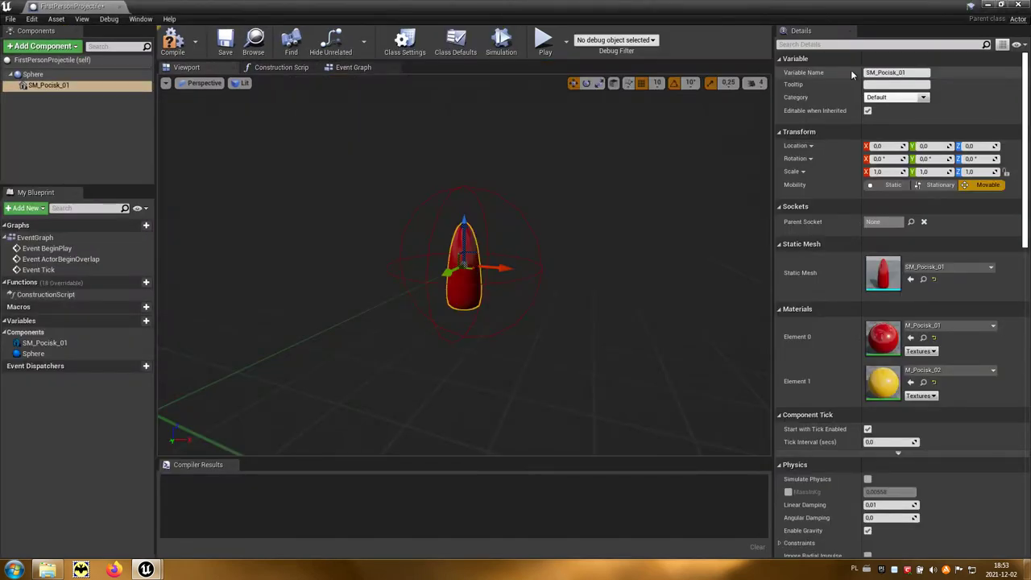
{"action": "left_click", "coordinate": [926, 159]}
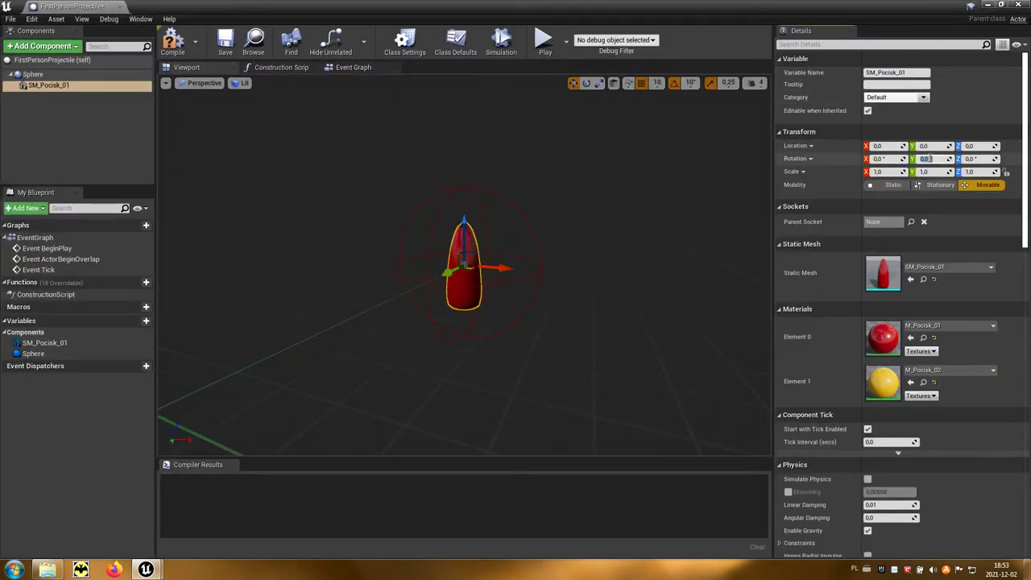
{"action": "type", "text": "-90"}
{"action": "key", "text": "Return"}
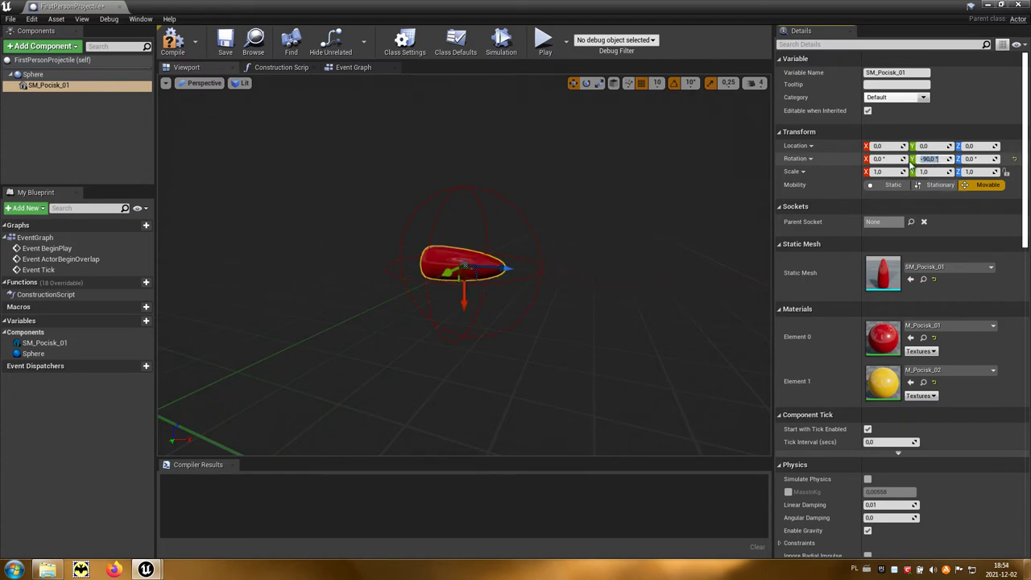
Set the Sphere collision radius to 20.
{"action": "left_click", "coordinate": [34, 75]}
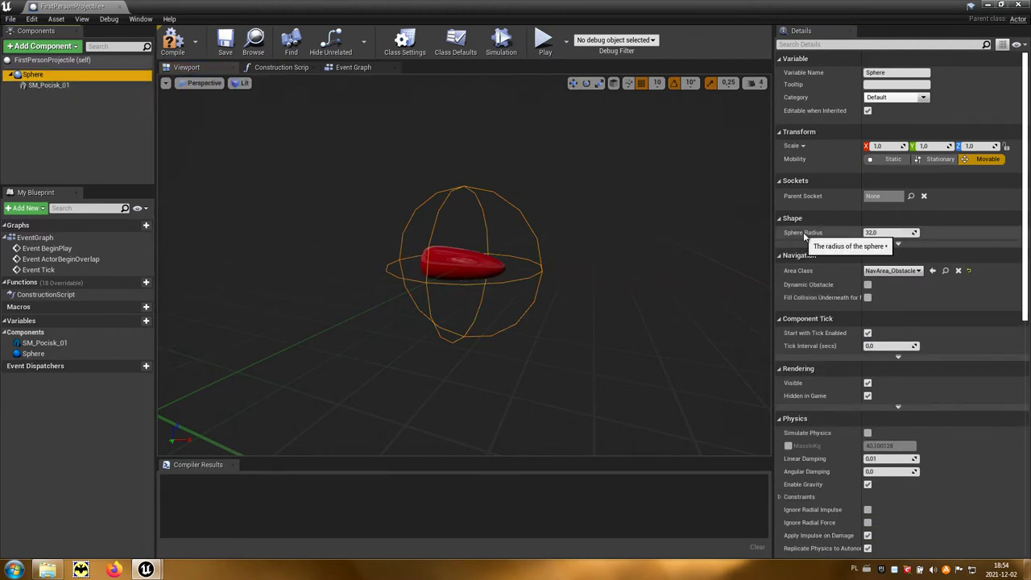
{"action": "left_click", "coordinate": [886, 233]}
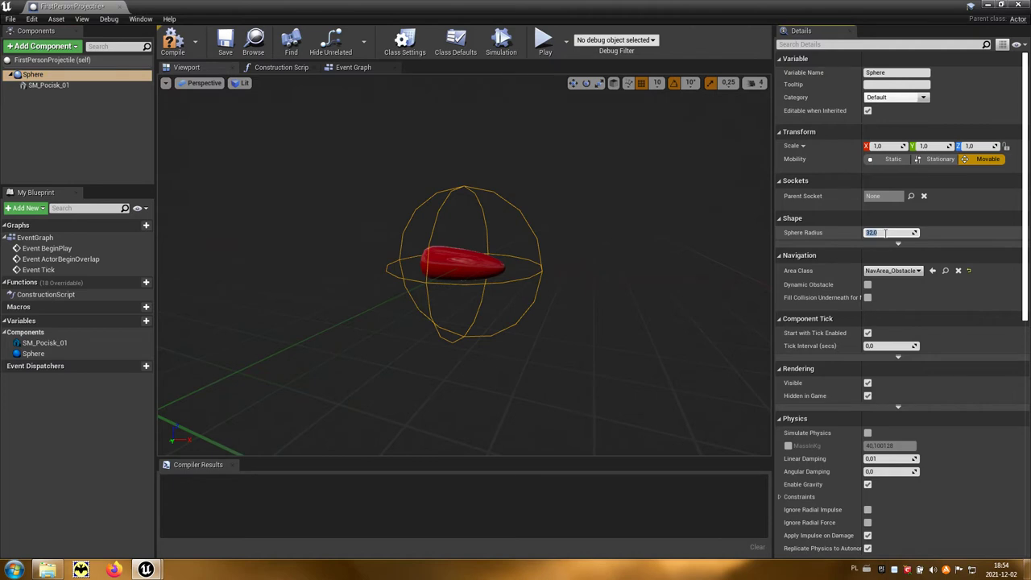
{"action": "type", "text": "20"}
{"action": "key", "text": "Return"}
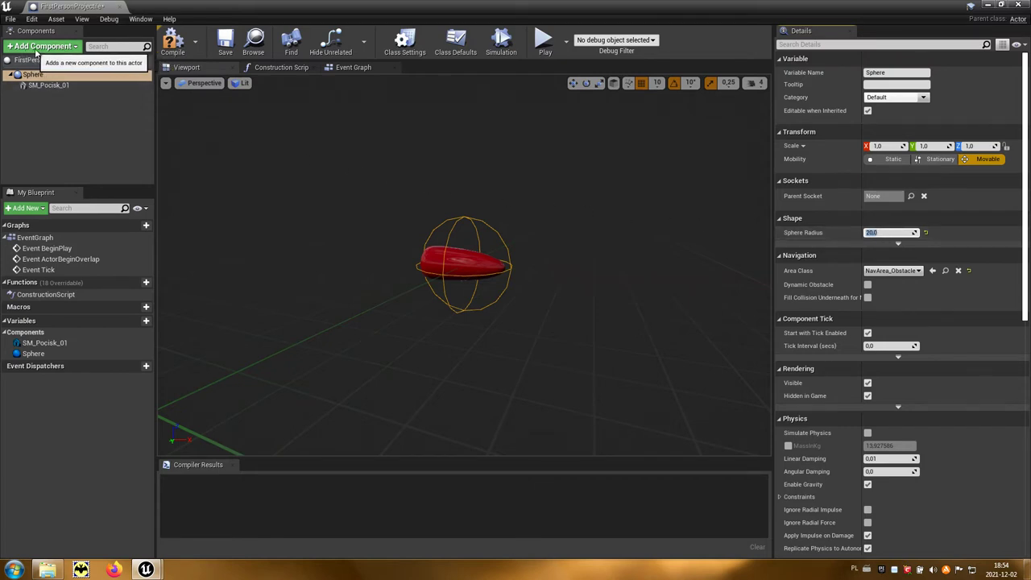
Add a ProjectileMovement component to the Blueprint.
{"action": "left_click", "coordinate": [74, 48]}
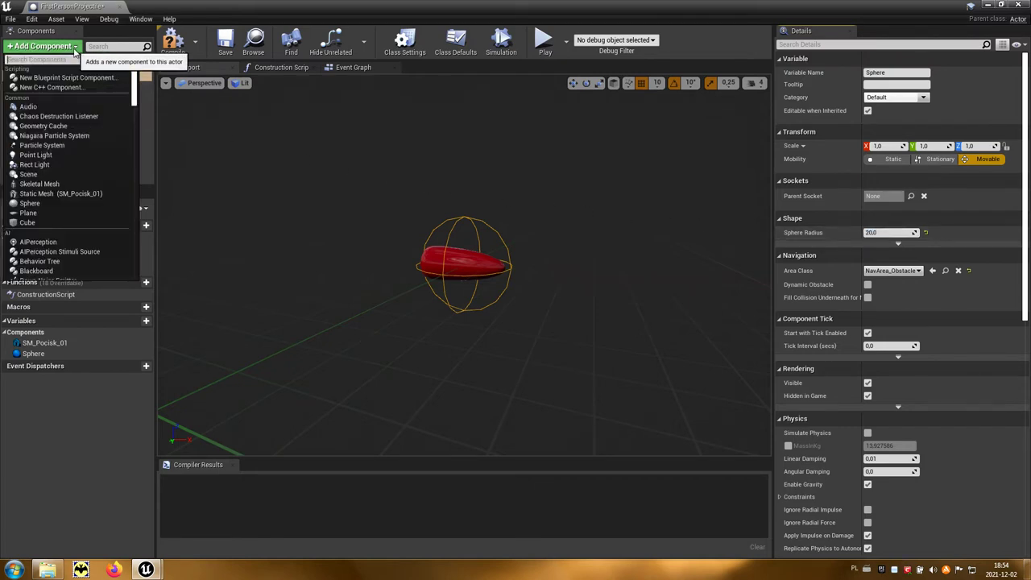
{"action": "type", "text": "proje"}
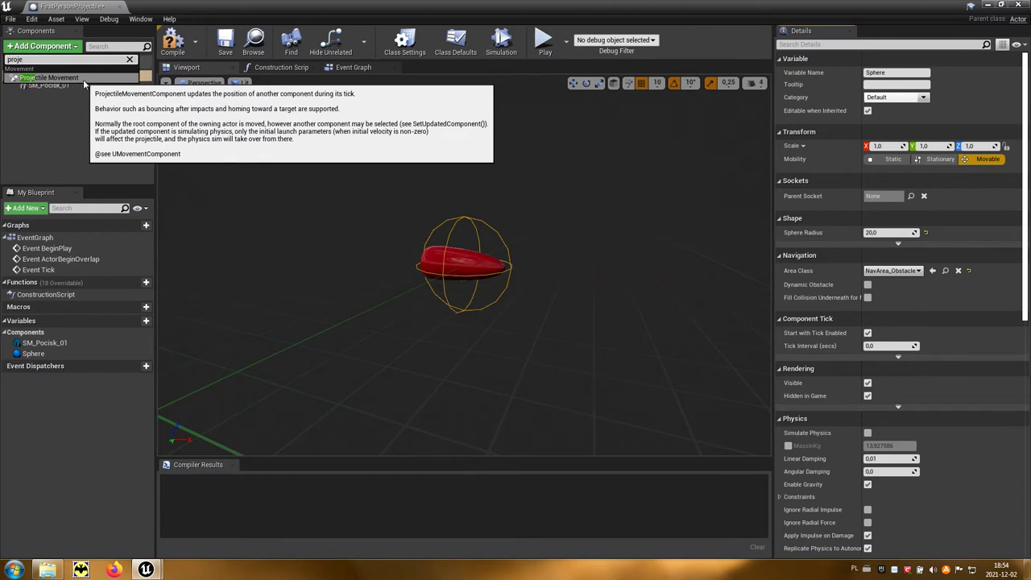
{"action": "left_click", "coordinate": [86, 78]}
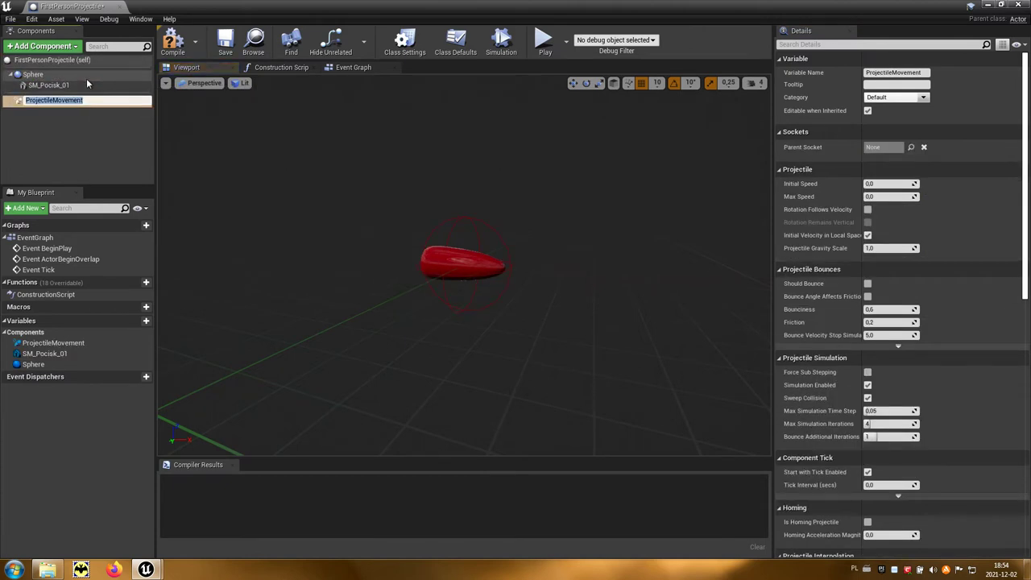
{"action": "key", "text": "Return"}
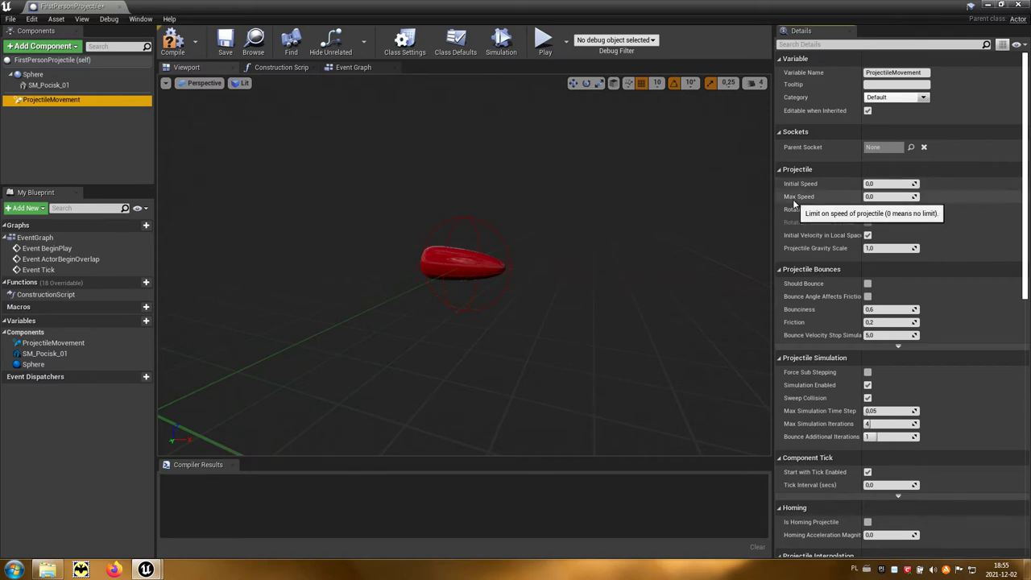
Set Initial and Max Speed to 3000, enable Should Bounce, and set Velocity X to 3000.
{"action": "left_click", "coordinate": [887, 183]}
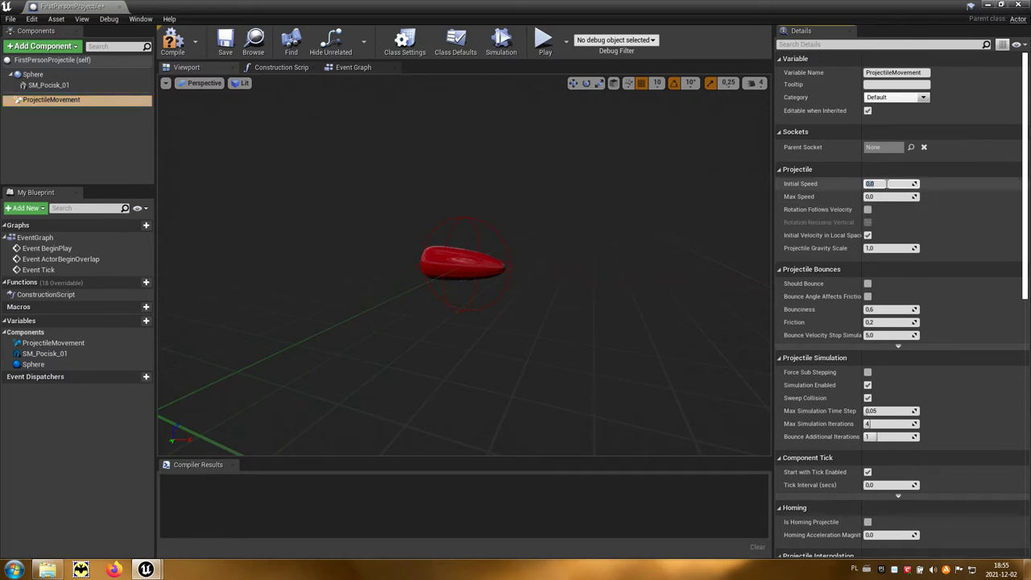
{"action": "type", "text": "3000"}
{"action": "key", "text": "Tab"}
{"action": "type", "text": "3000"}
{"action": "key", "text": "Return"}
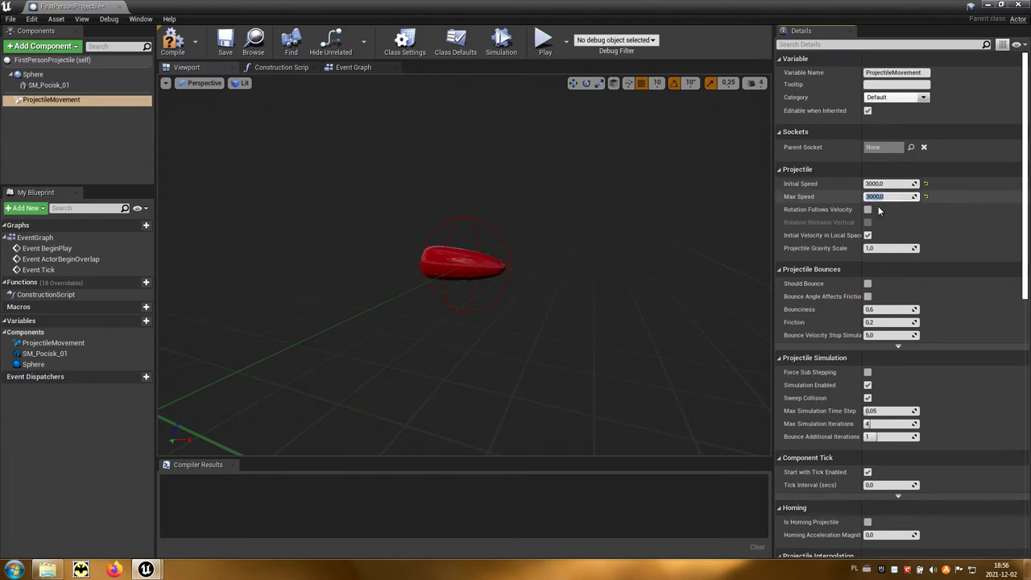
{"action": "mouse_move", "coordinate": [817, 286]}
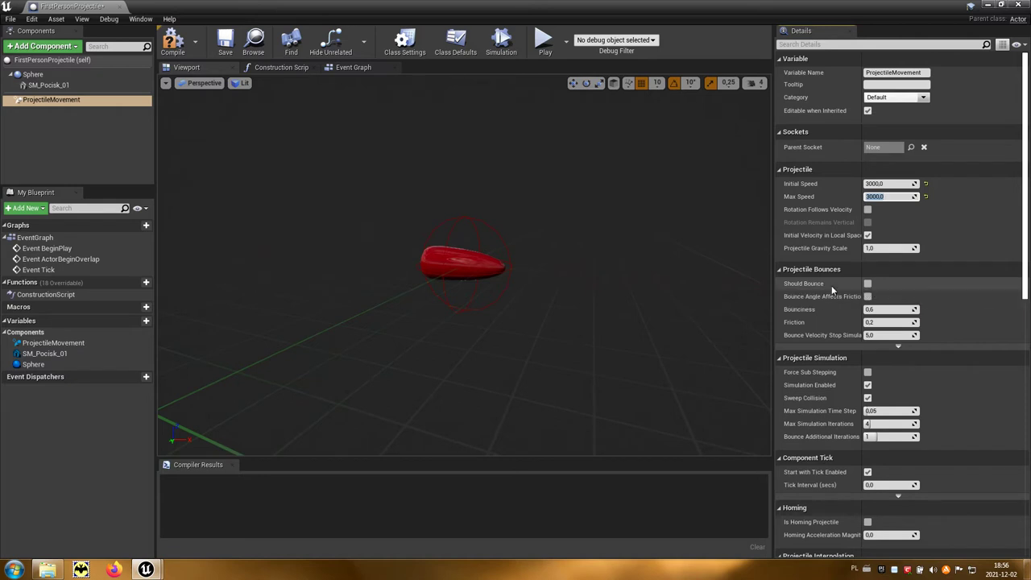
{"action": "left_click", "coordinate": [869, 284]}
{"action": "scroll", "coordinate": [1025, 277], "scroll_direction": "down", "scroll_amount": 5}
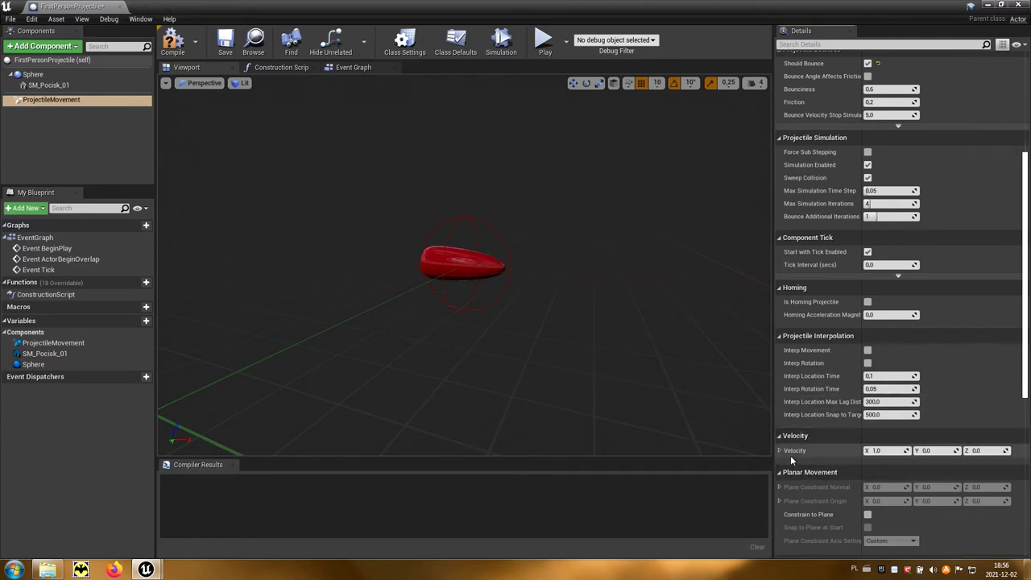
{"action": "left_click", "coordinate": [886, 451]}
{"action": "type", "text": "3000"}
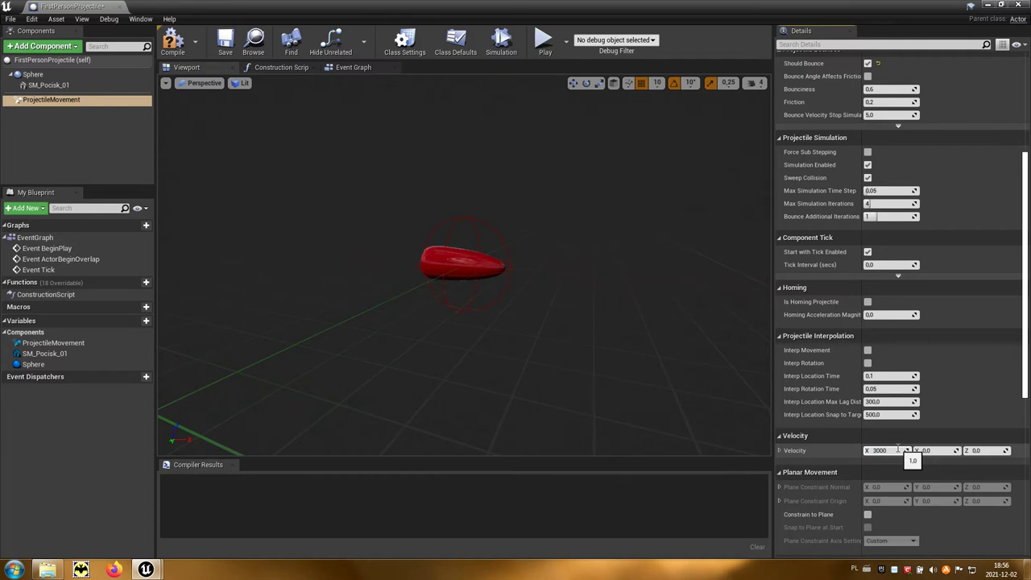
{"action": "key", "text": "Return"}
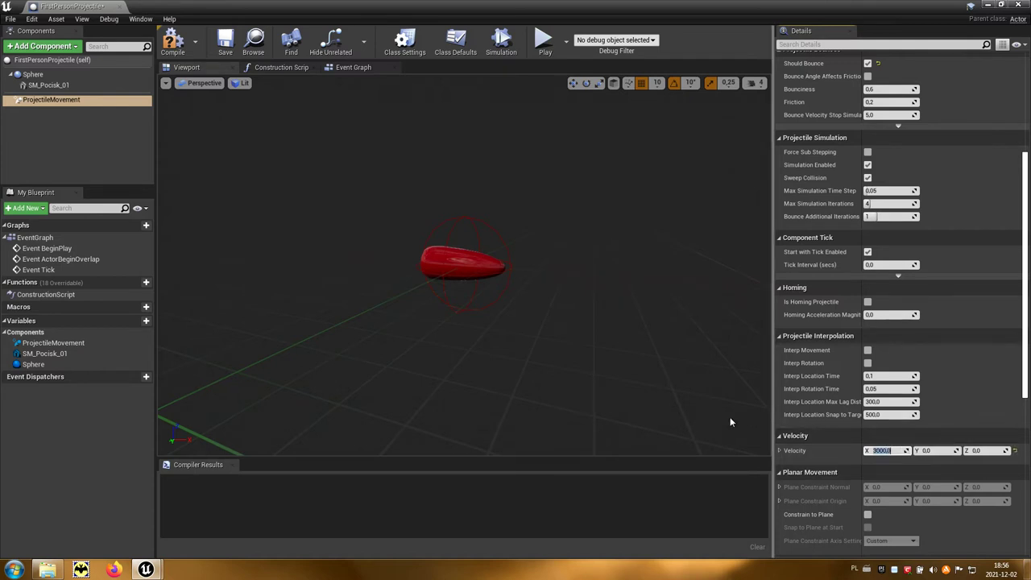
{"action": "left_click", "coordinate": [698, 418]}
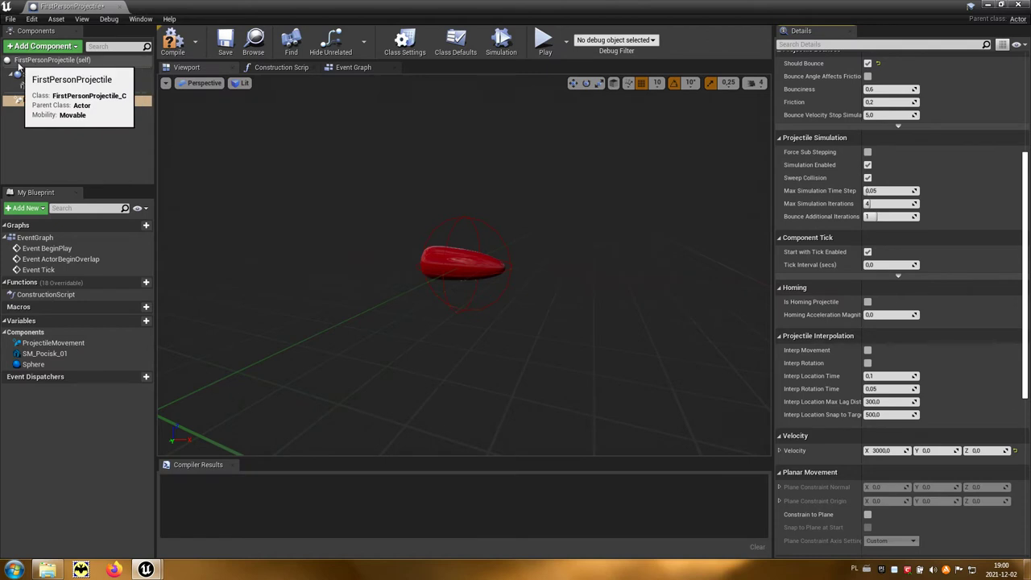
In Class Defaults set Initial Life Span to 3, then select the Sphere component.
{"action": "left_click", "coordinate": [95, 63]}
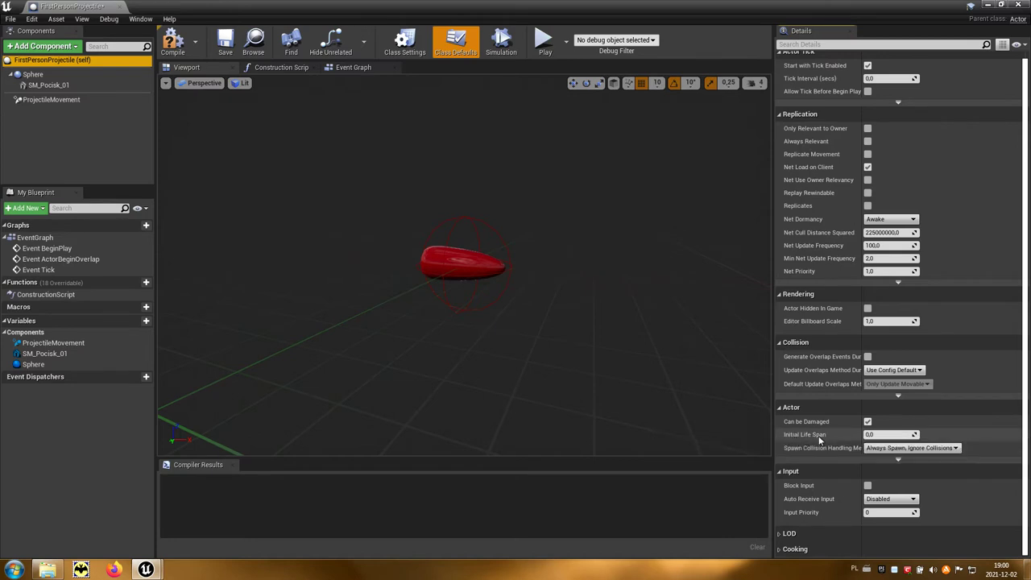
{"action": "left_click", "coordinate": [887, 435]}
{"action": "type", "text": "3"}
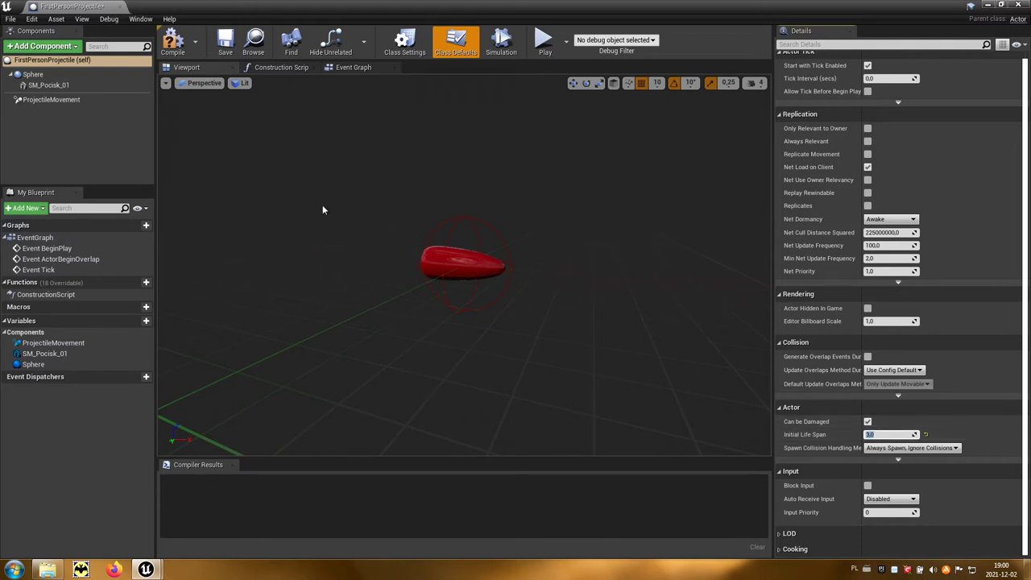
{"action": "left_click", "coordinate": [33, 74]}
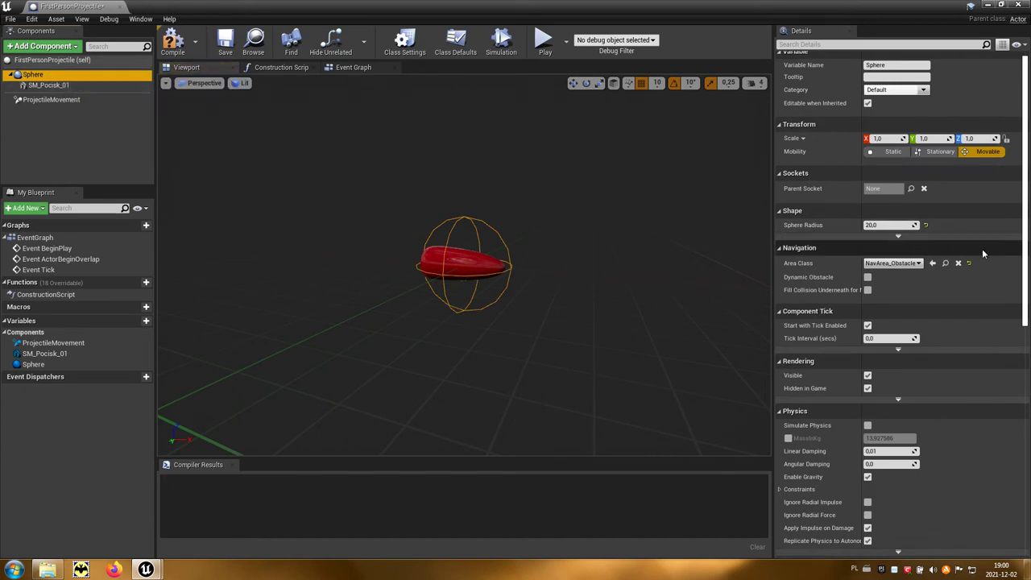
Give the Sphere Custom WorldStatic collision that blocks all channels but ignores Pawn.
{"action": "left_click_drag", "start_coordinate": [1024, 251], "coordinate": [1024, 364]}
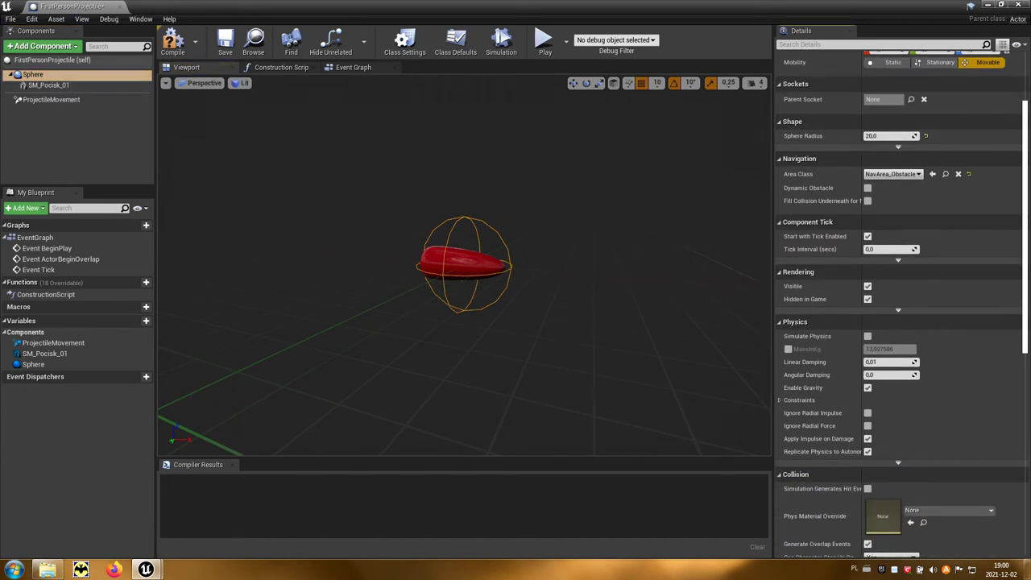
{"action": "scroll", "coordinate": [843, 424], "scroll_direction": "down", "scroll_amount": 1}
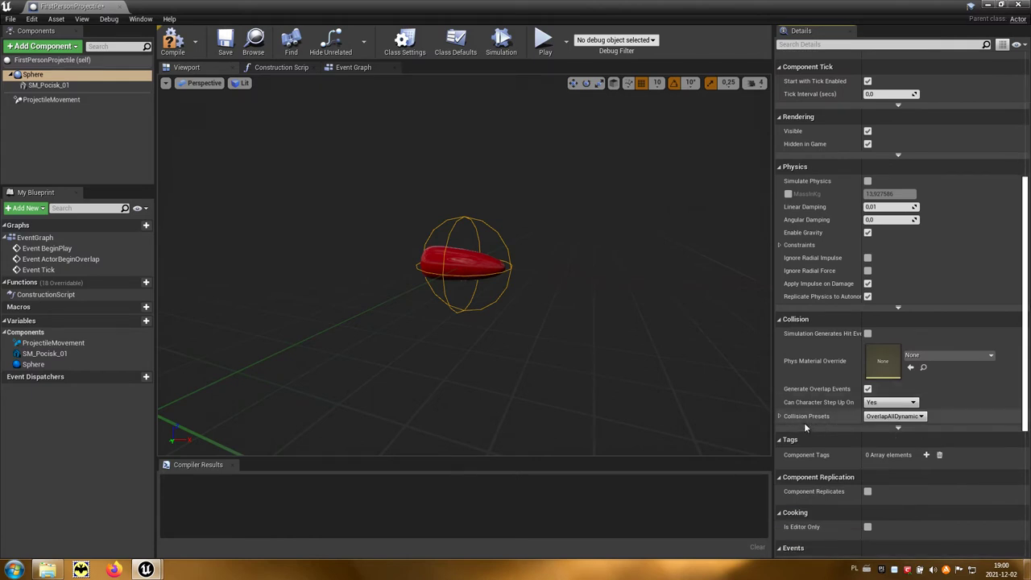
{"action": "left_click", "coordinate": [779, 417]}
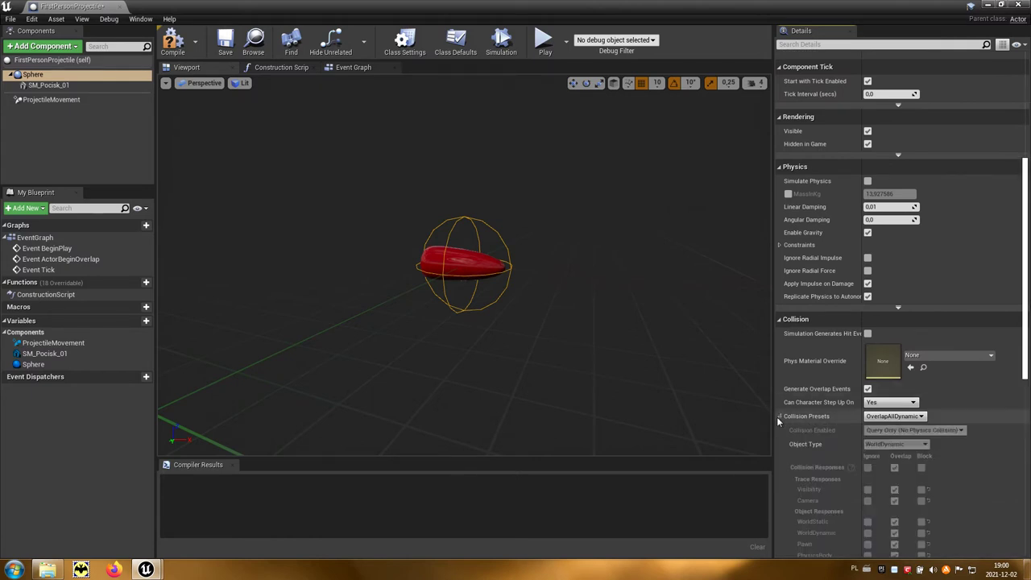
{"action": "left_click", "coordinate": [925, 417]}
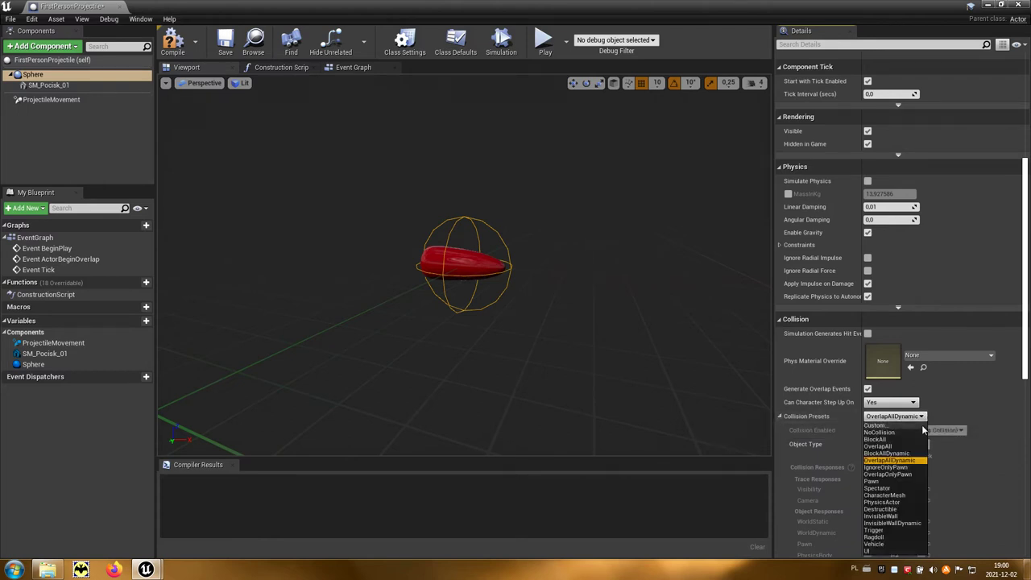
{"action": "left_click", "coordinate": [881, 426]}
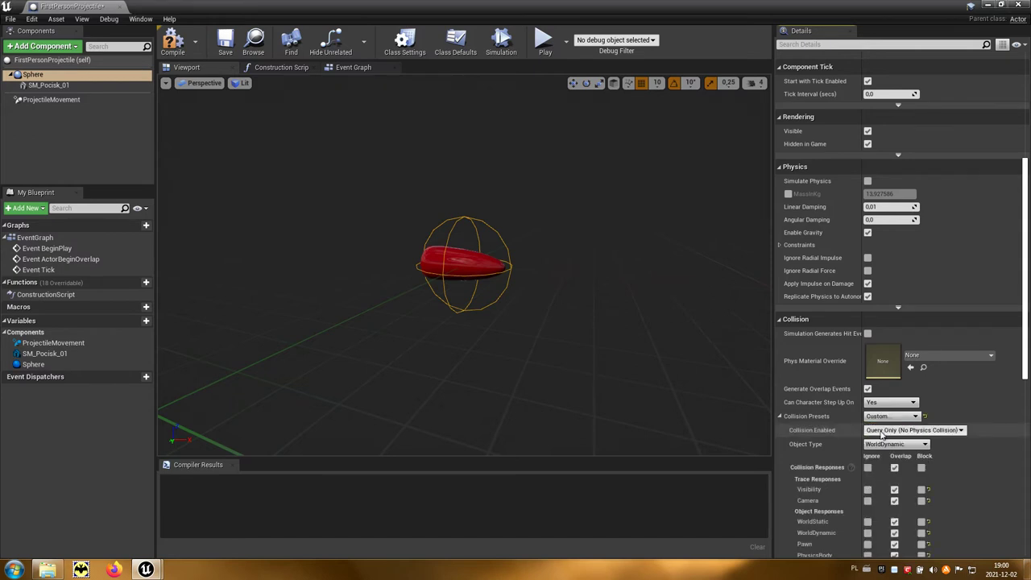
{"action": "left_click", "coordinate": [918, 448]}
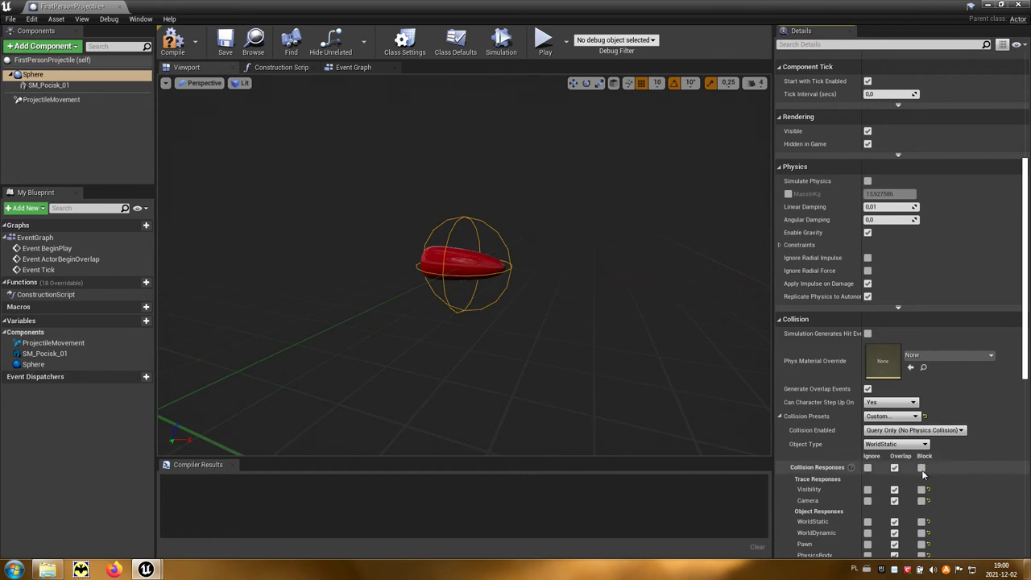
{"action": "left_click", "coordinate": [921, 468]}
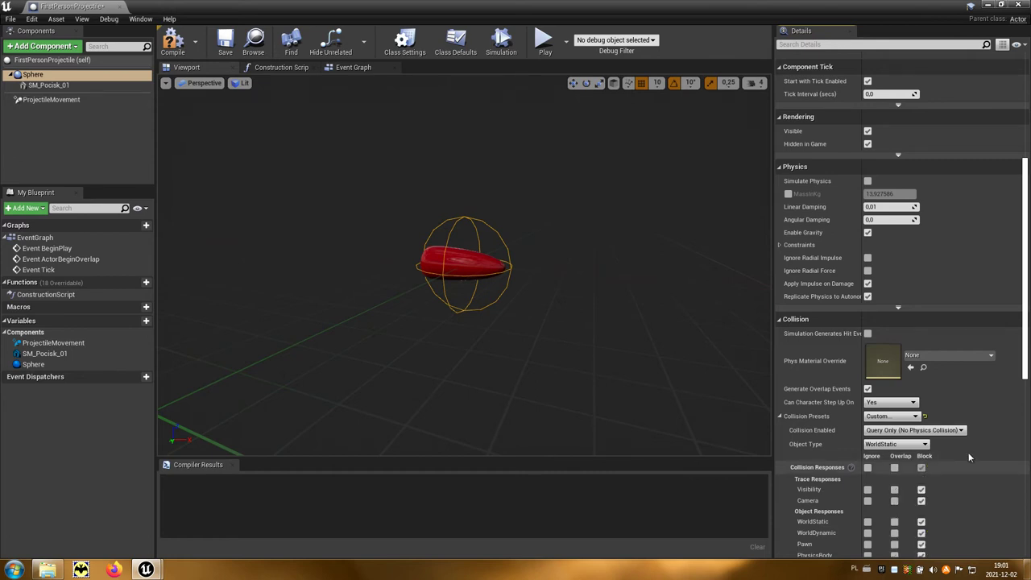
{"action": "left_click_drag", "start_coordinate": [1024, 380], "coordinate": [1023, 418]}
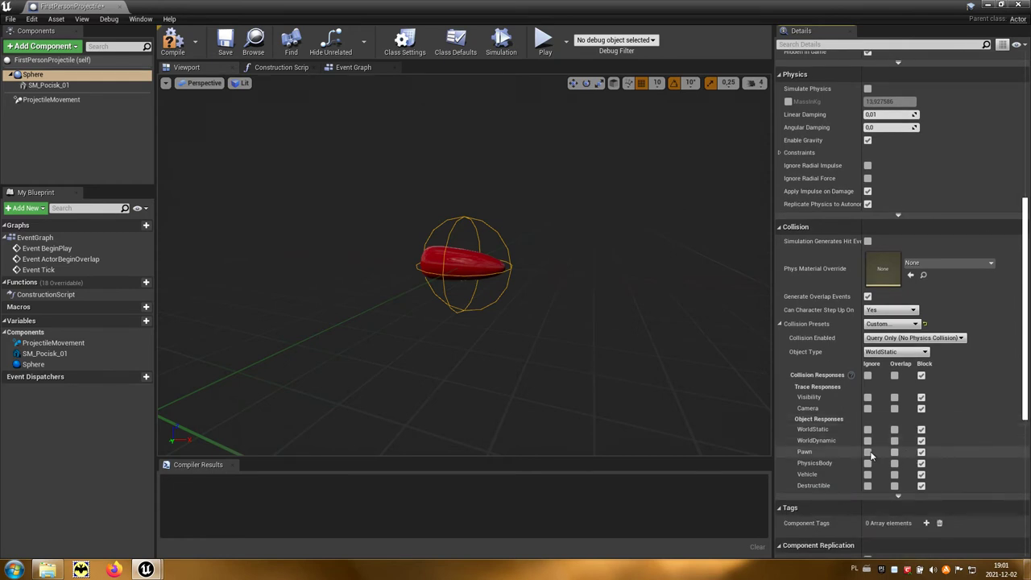
{"action": "left_click", "coordinate": [869, 453]}
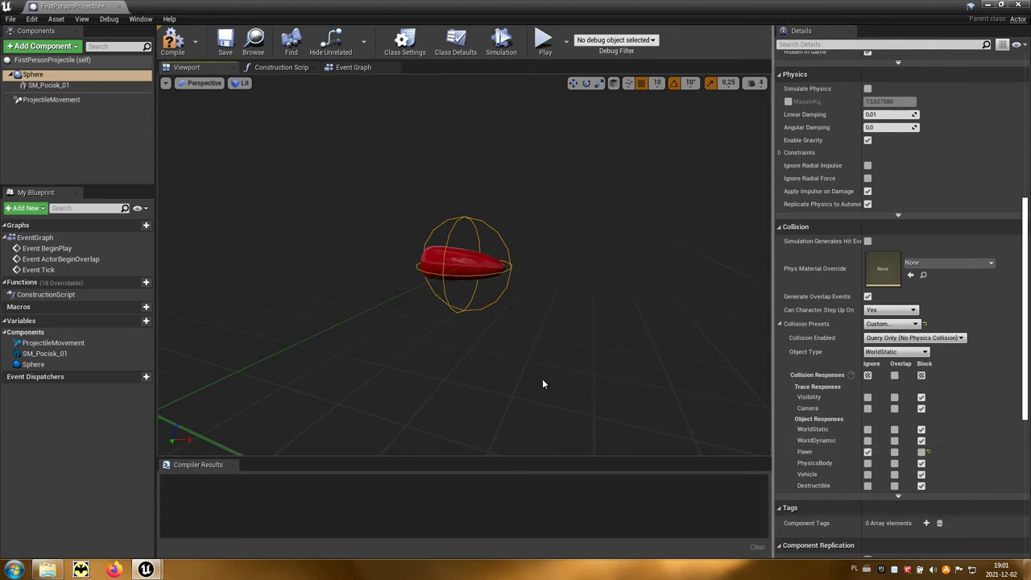
Delete the three default event nodes from the Event Graph.
{"action": "left_click", "coordinate": [355, 68]}
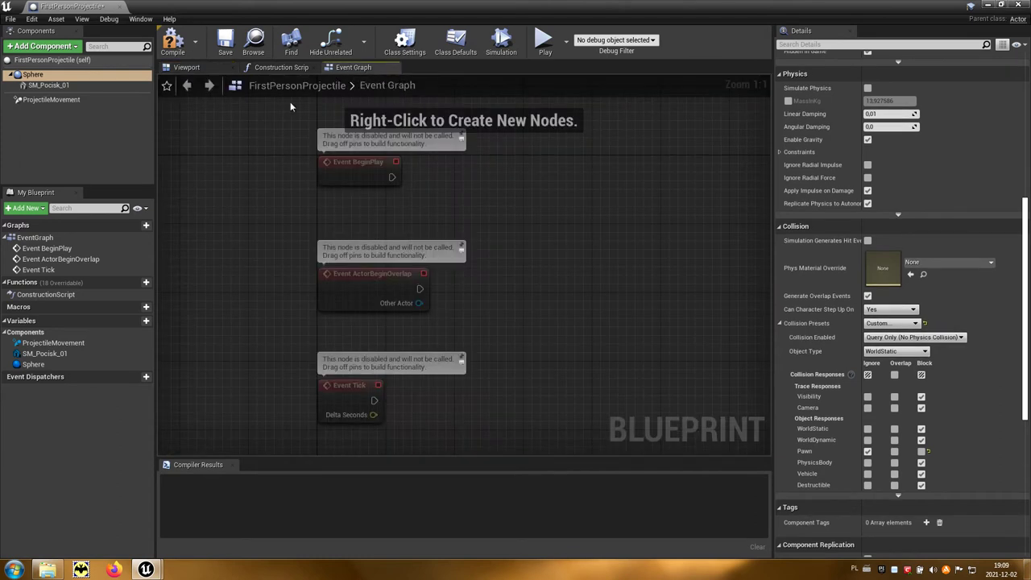
{"action": "left_click_drag", "start_coordinate": [242, 120], "coordinate": [533, 432]}
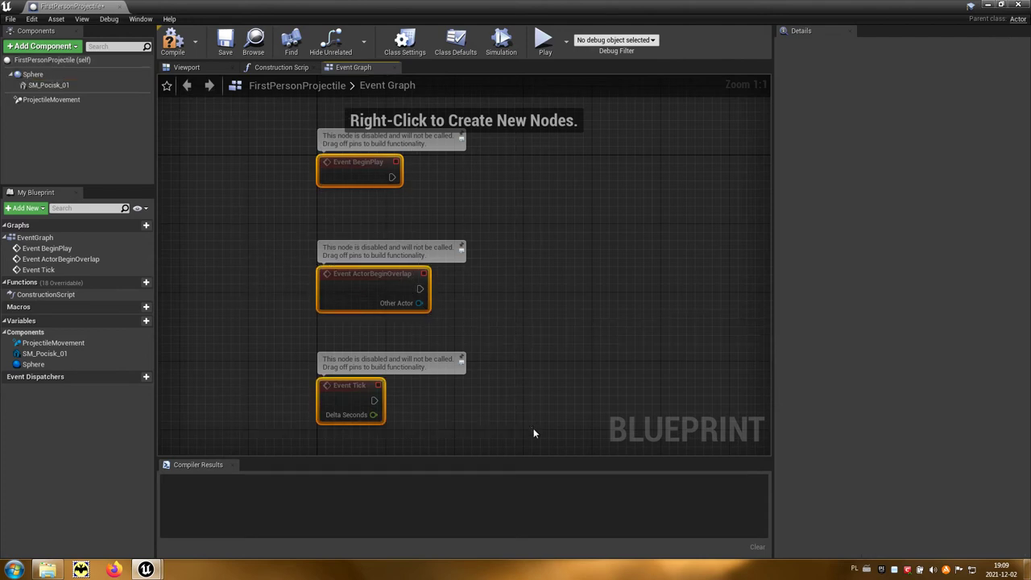
{"action": "key", "text": "Delete"}
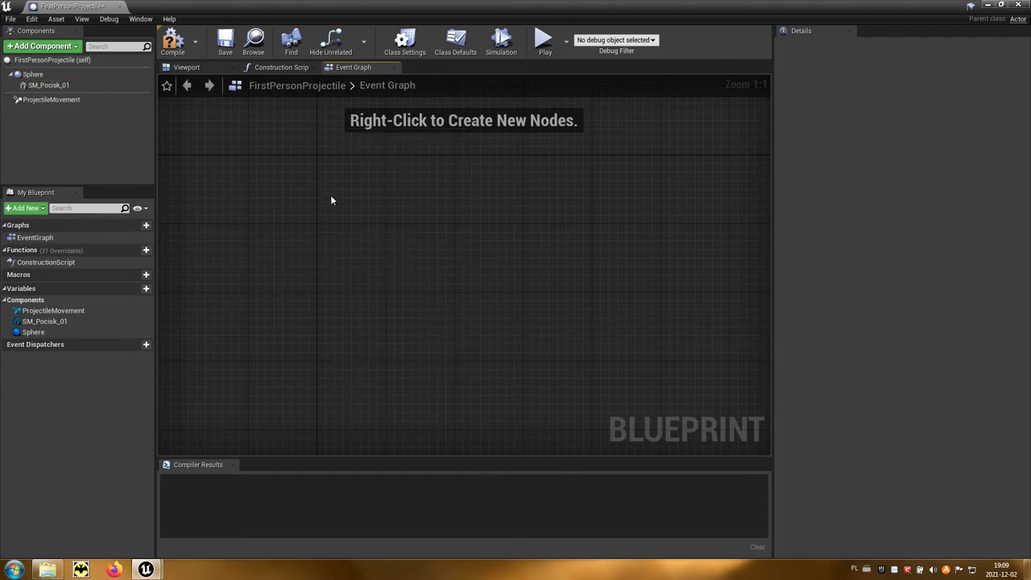
Add an Event Hit node to the Event Graph.
{"action": "right_click", "coordinate": [330, 199]}
{"action": "type", "text": "hit"}
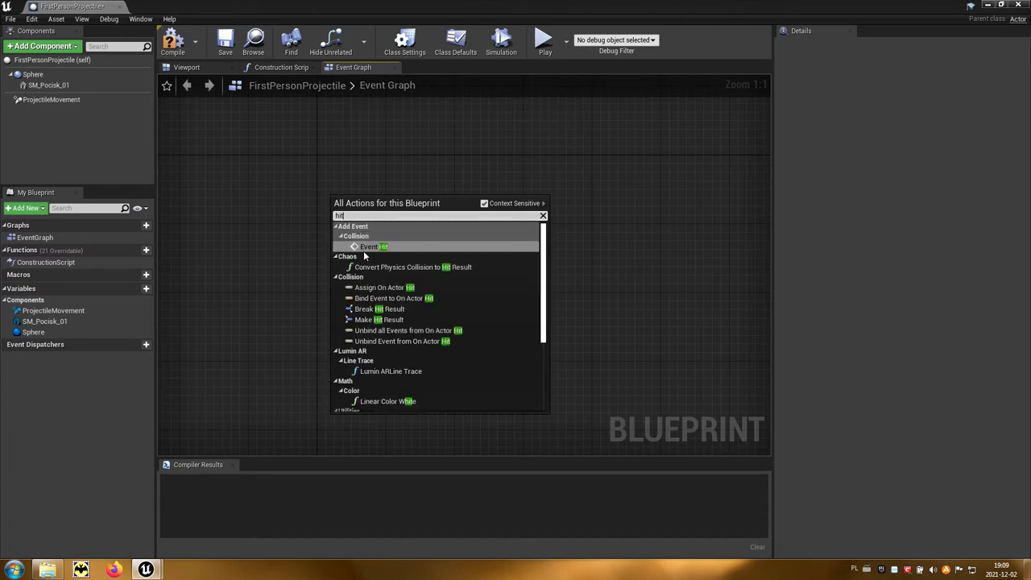
{"action": "left_click", "coordinate": [403, 248]}
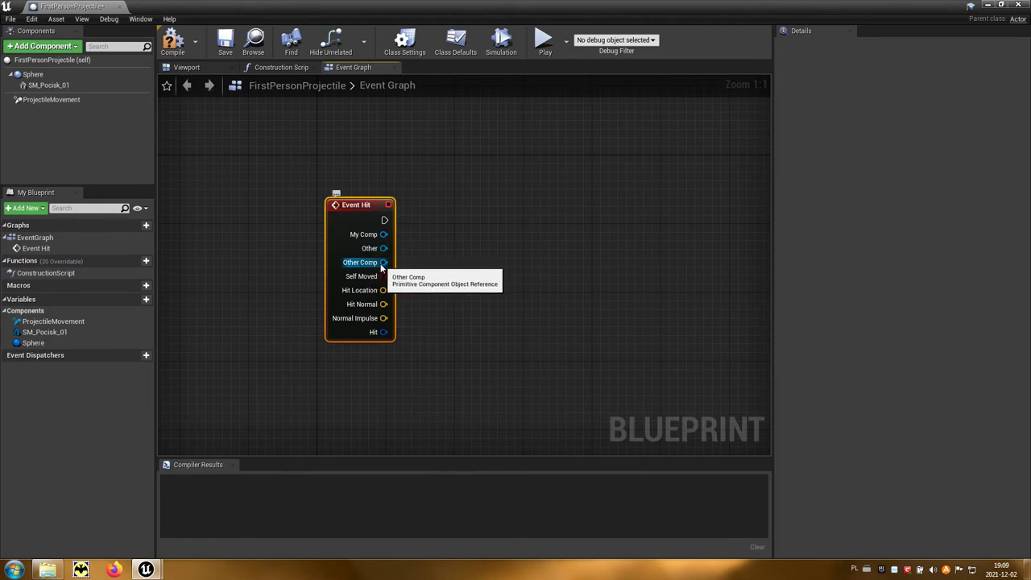
Feed Is Simulating Physics on Other Comp into a Branch triggered by Event Hit.
{"action": "left_click_drag", "start_coordinate": [363, 266], "coordinate": [460, 265]}
{"action": "type", "text": "i"}
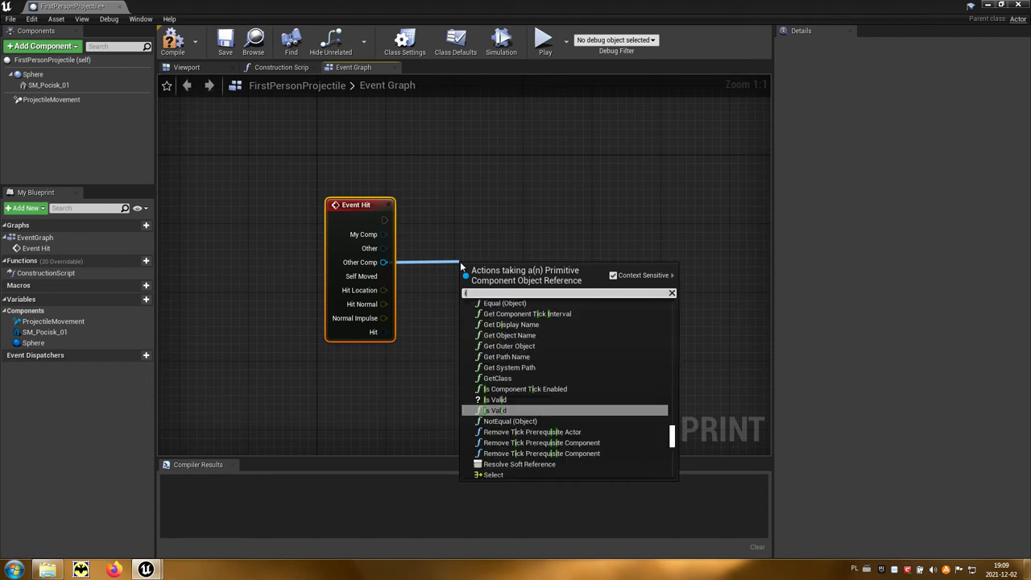
{"action": "type", "text": "s sim"}
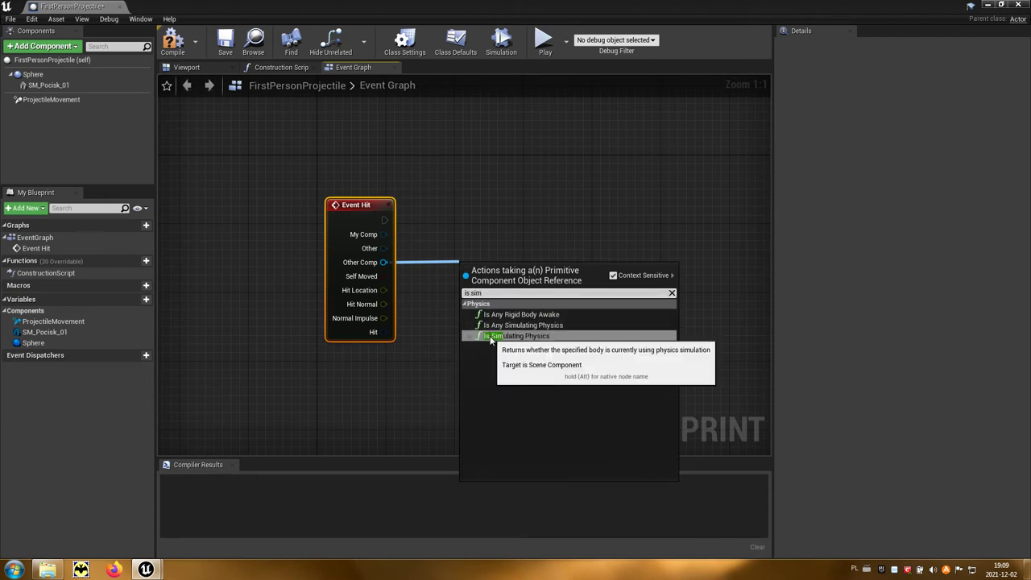
{"action": "left_click", "coordinate": [555, 336]}
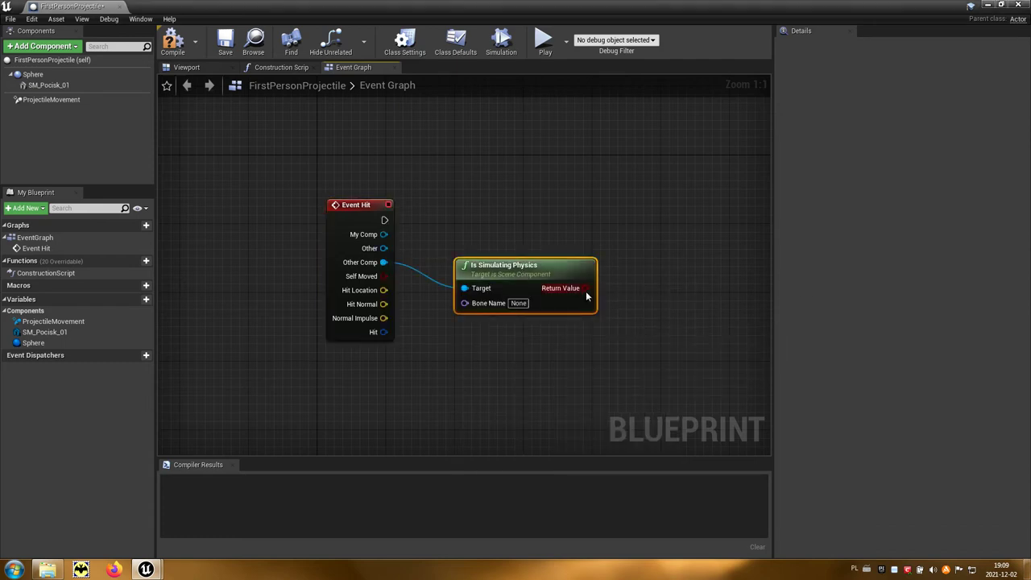
{"action": "left_click_drag", "start_coordinate": [585, 288], "coordinate": [637, 230]}
{"action": "type", "text": "bran"}
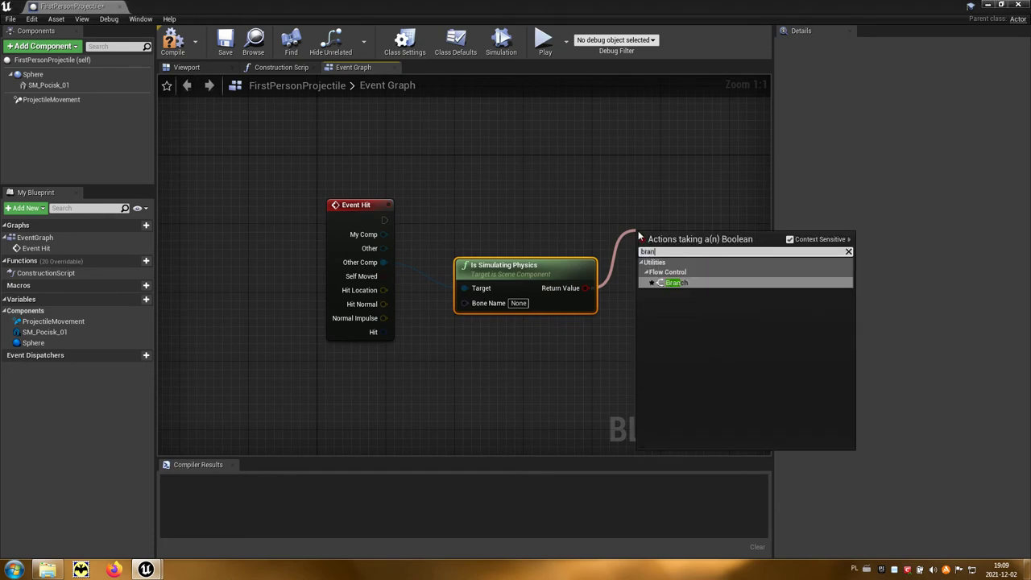
{"action": "left_click", "coordinate": [694, 282]}
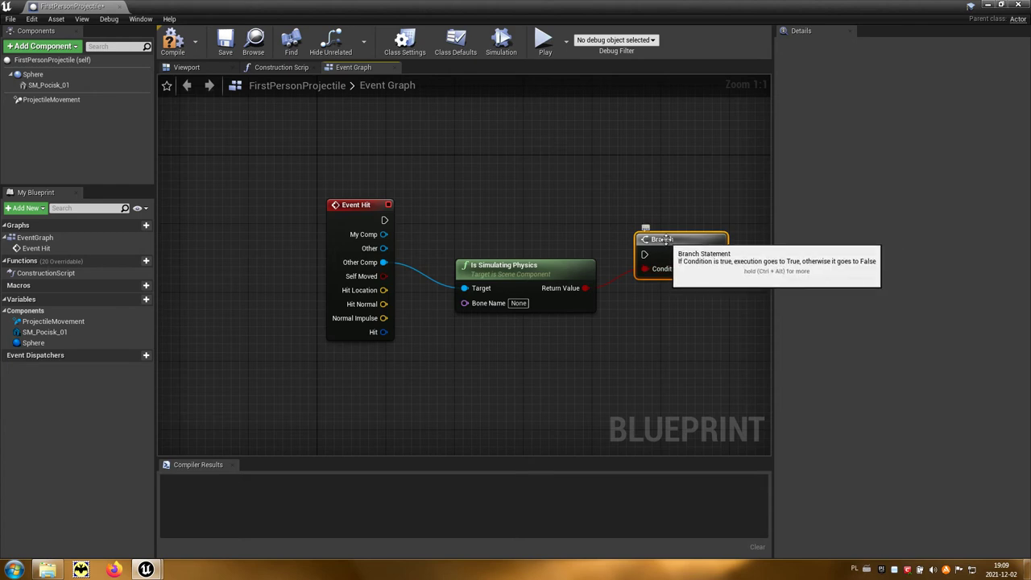
{"action": "mouse_move", "coordinate": [662, 223]}
{"action": "left_mouse_down"}
{"action": "mouse_move", "coordinate": [653, 214]}
{"action": "mouse_move", "coordinate": [408, 231]}
{"action": "mouse_move", "coordinate": [384, 220]}
{"action": "left_mouse_up"}
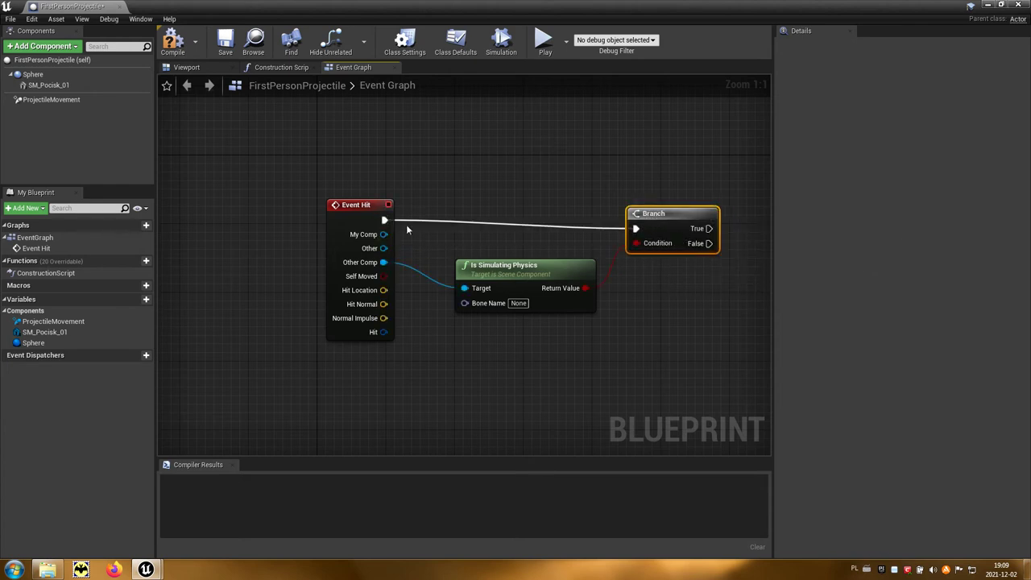
{"action": "right_click_drag", "start_coordinate": [630, 349], "coordinate": [497, 345]}
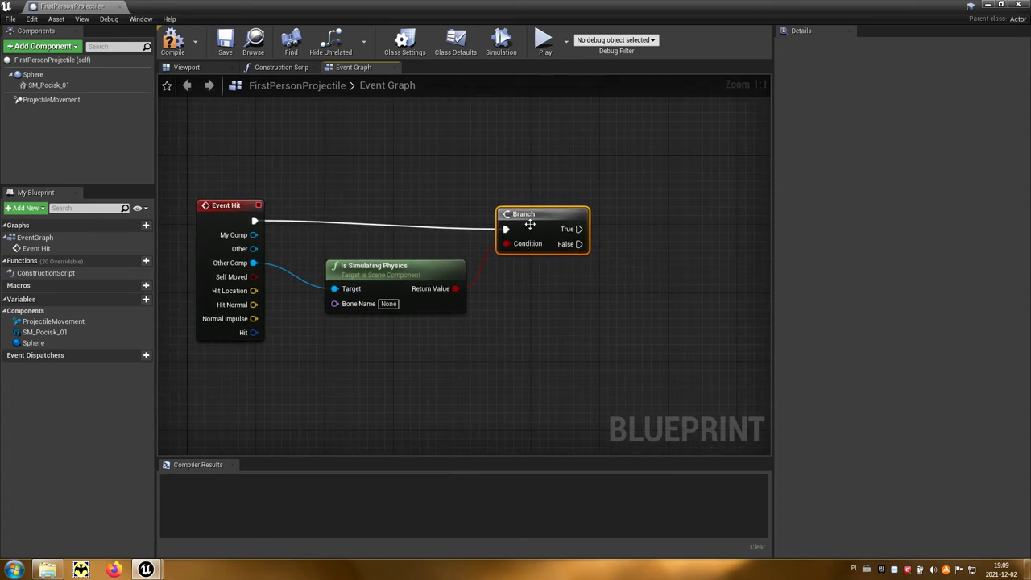
{"action": "mouse_move", "coordinate": [531, 224]}
{"action": "left_mouse_down"}
{"action": "mouse_move", "coordinate": [530, 215]}
{"action": "mouse_move", "coordinate": [641, 272]}
{"action": "left_mouse_up"}
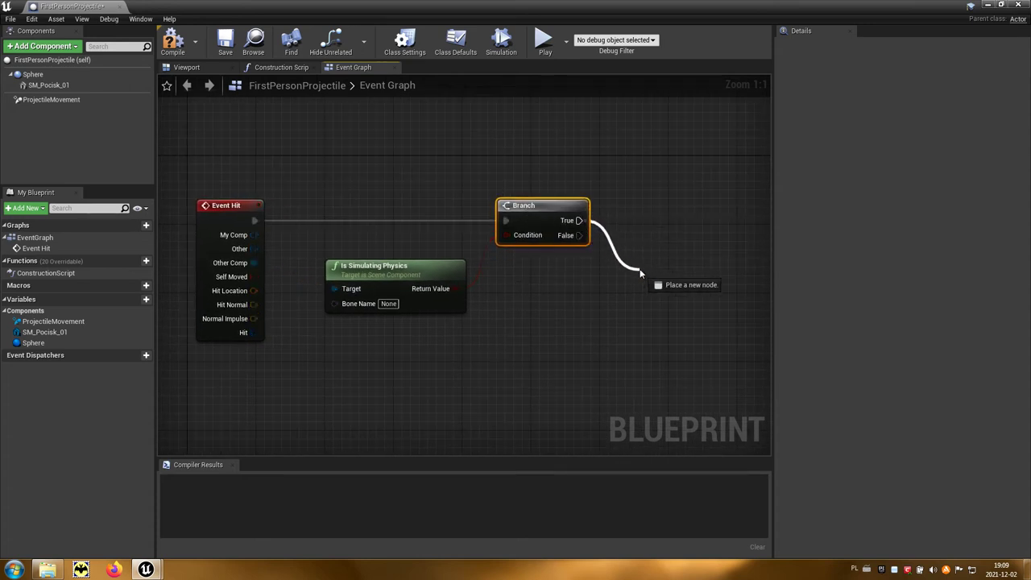
Add an Add Impulse at Location node after the Branch's True output and delete the Sphere getter.
{"action": "type", "text": "add"}
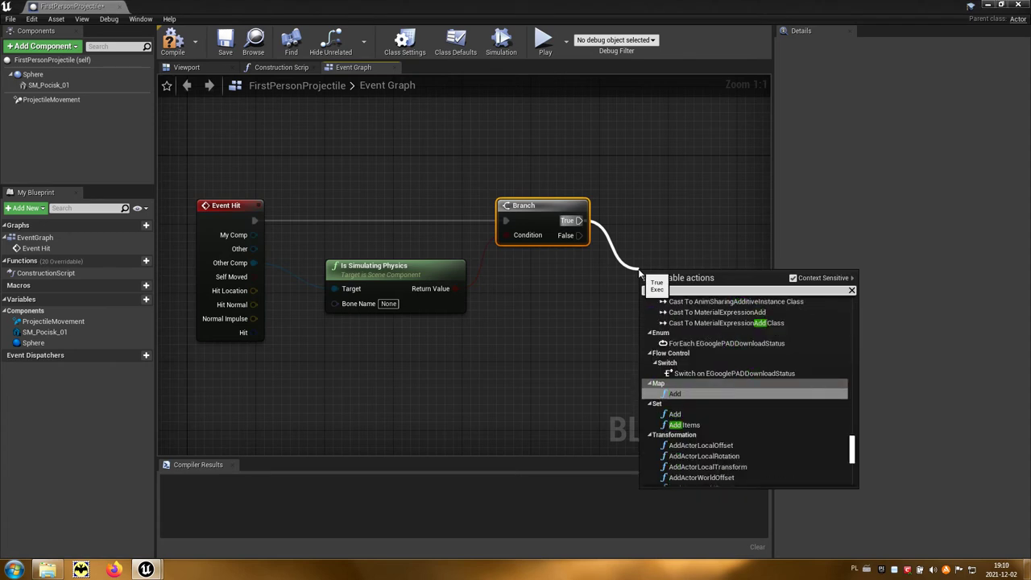
{"action": "type", "text": " imp"}
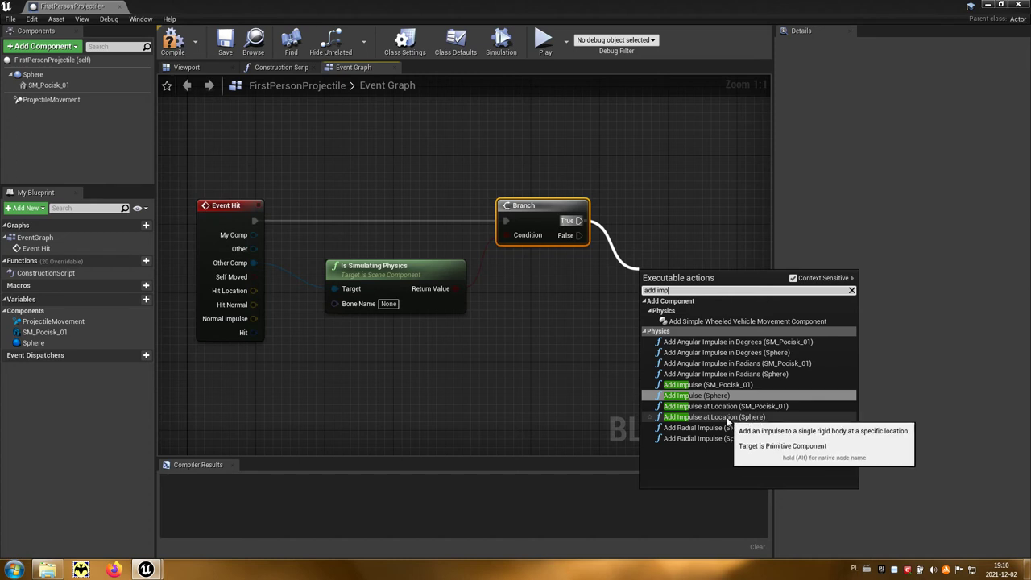
{"action": "left_click", "coordinate": [727, 419]}
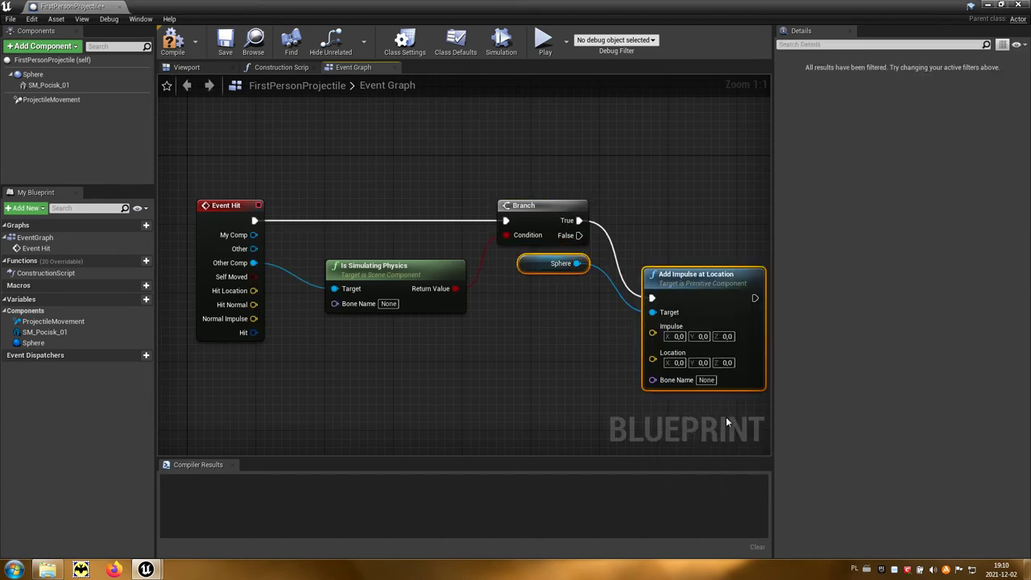
{"action": "left_click", "coordinate": [557, 266]}
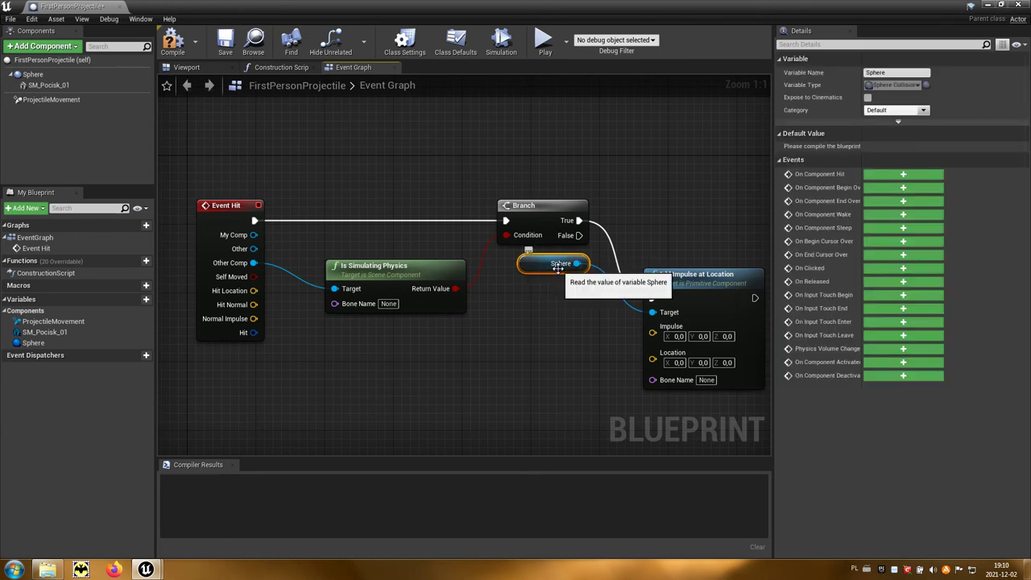
{"action": "key", "text": "Delete"}
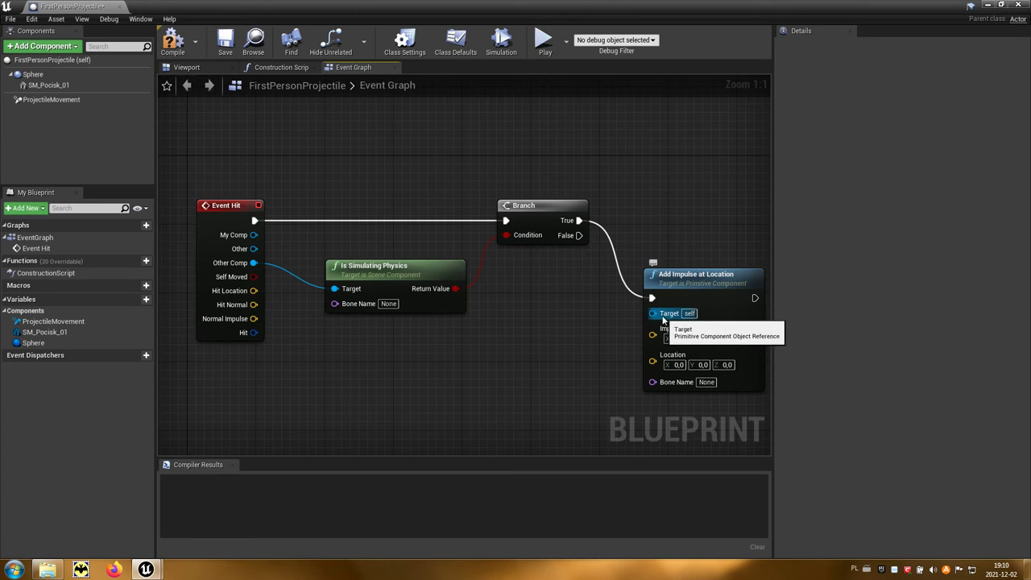
Wire Event Hit's Other Comp into the impulse node's Target, level with the Branch.
{"action": "left_click_drag", "start_coordinate": [651, 316], "coordinate": [253, 263]}
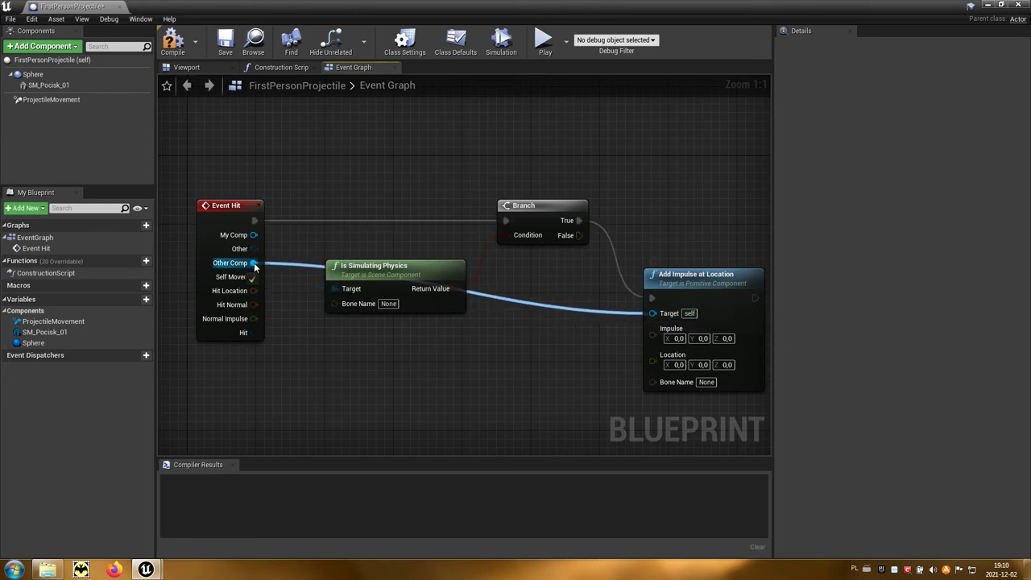
{"action": "right_click_drag", "start_coordinate": [476, 327], "coordinate": [420, 335]}
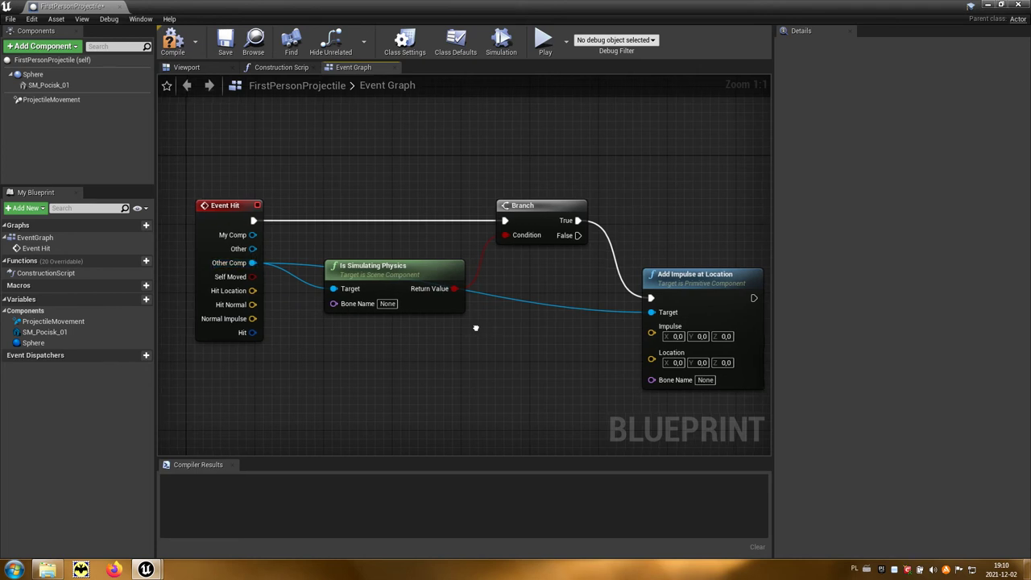
{"action": "left_click_drag", "start_coordinate": [603, 278], "coordinate": [614, 206]}
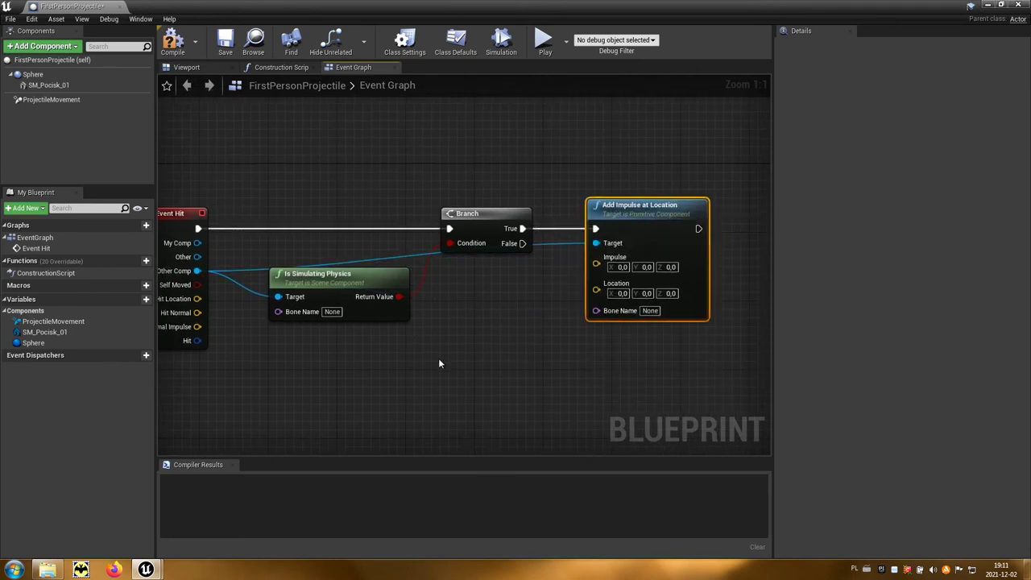
Place a Get Velocity node in the Event Graph.
{"action": "right_click", "coordinate": [375, 360]}
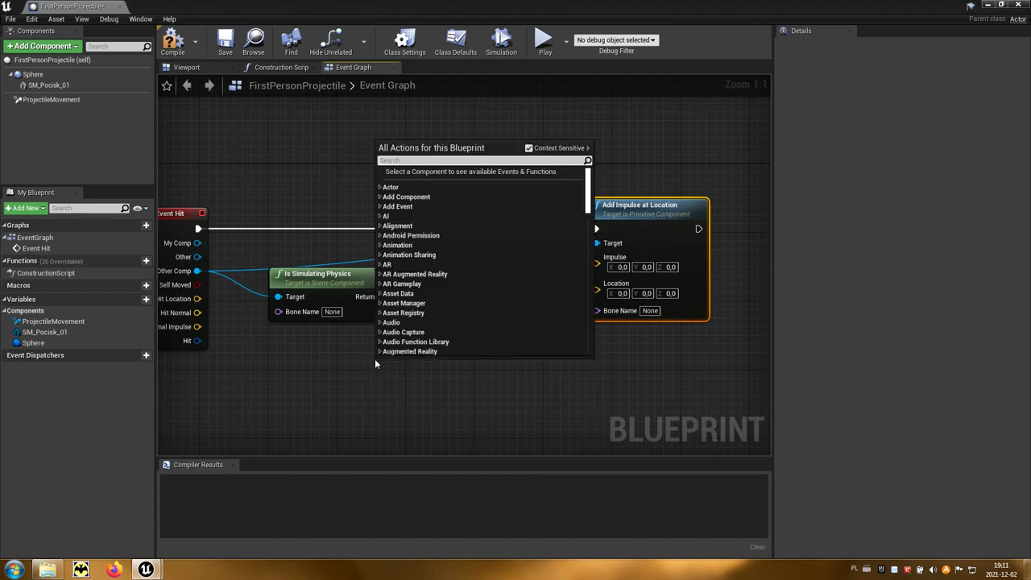
{"action": "type", "text": "get ve"}
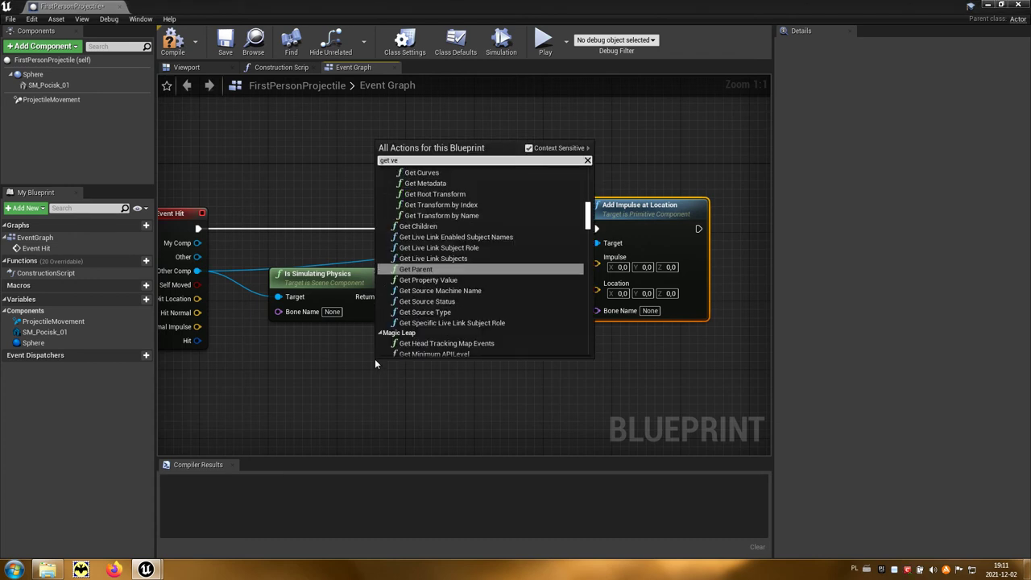
{"action": "type", "text": "loc"}
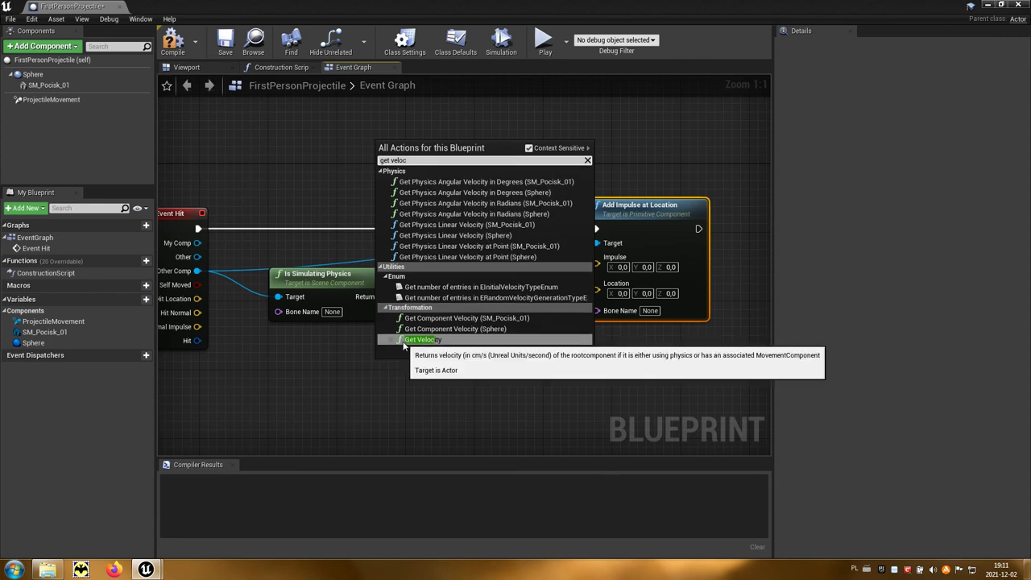
{"action": "left_click", "coordinate": [446, 341]}
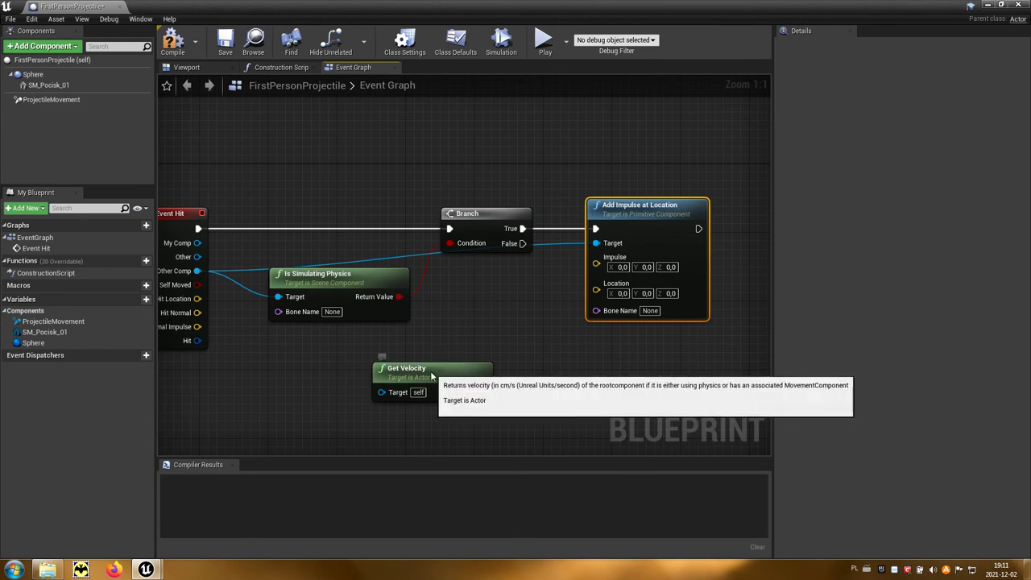
{"action": "left_click_drag", "start_coordinate": [369, 354], "coordinate": [342, 363]}
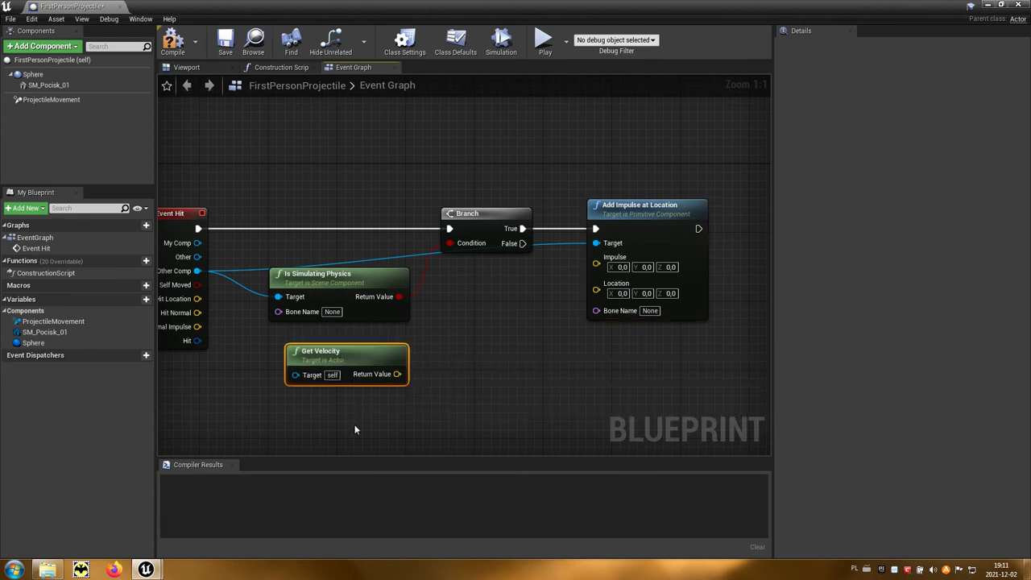
Add a GetActorLocation node below it and feed its Return Value into the impulse Location.
{"action": "right_click", "coordinate": [453, 378]}
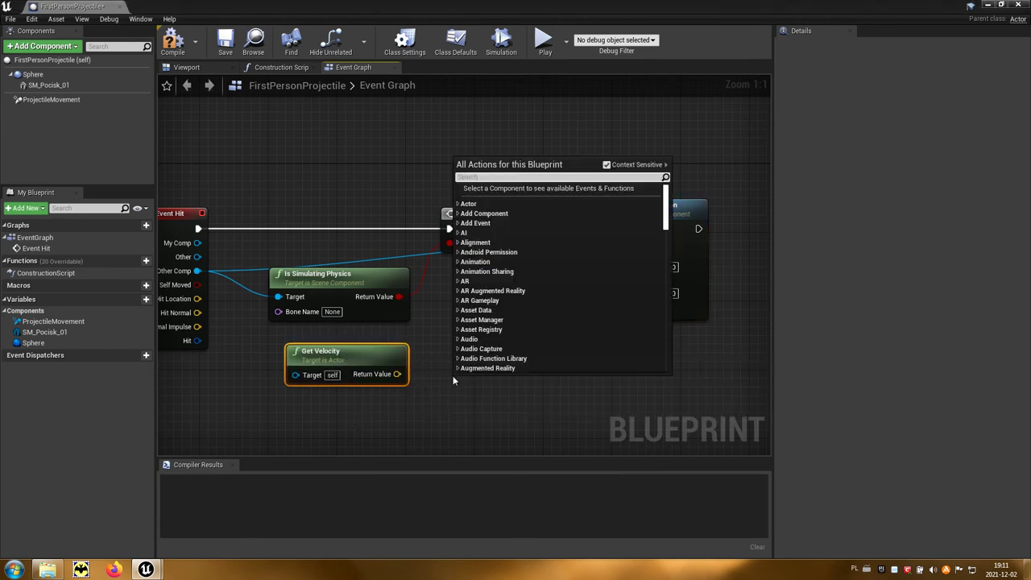
{"action": "type", "text": "get"}
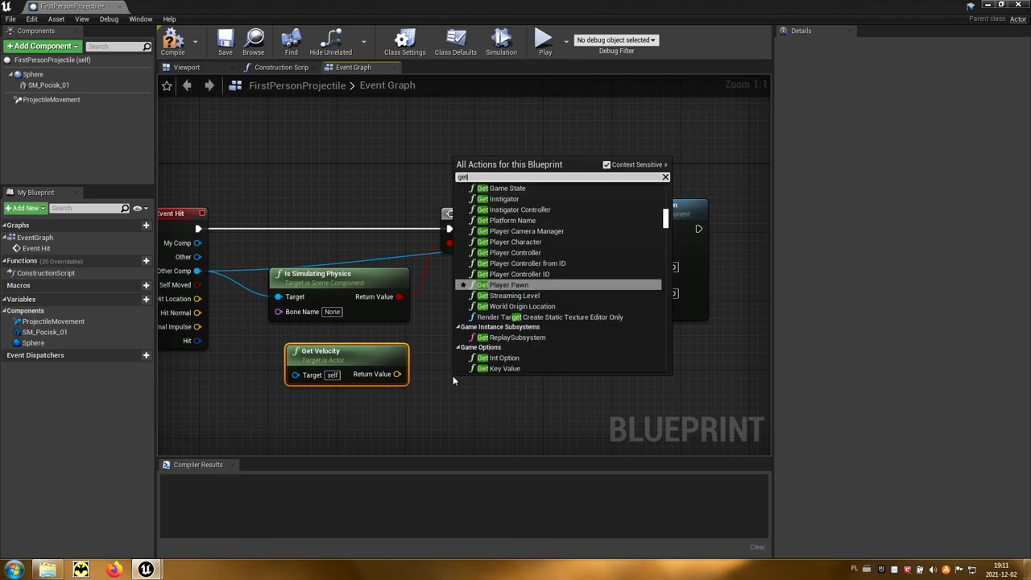
{"action": "type", "text": " actor"}
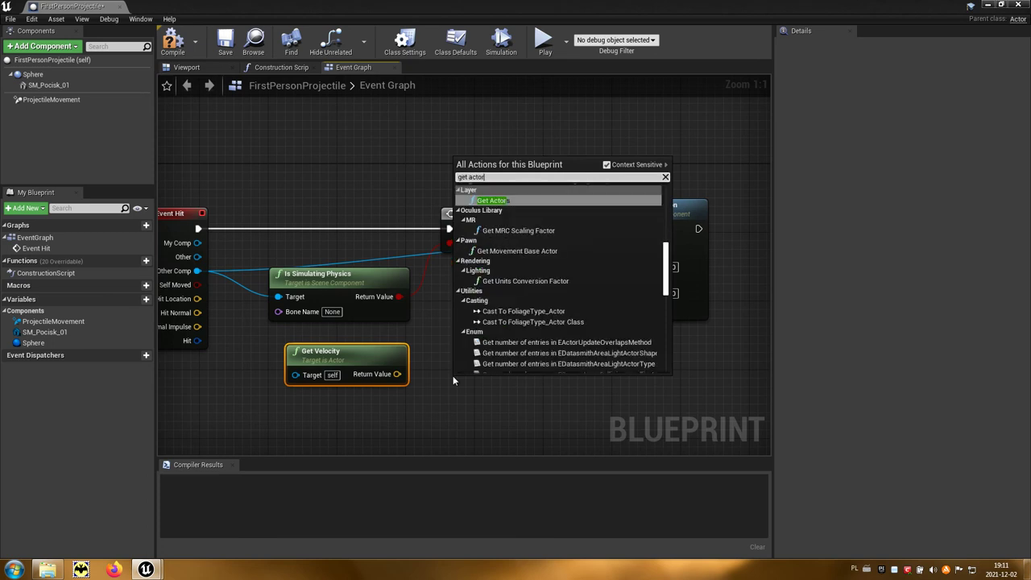
{"action": "type", "text": " loc"}
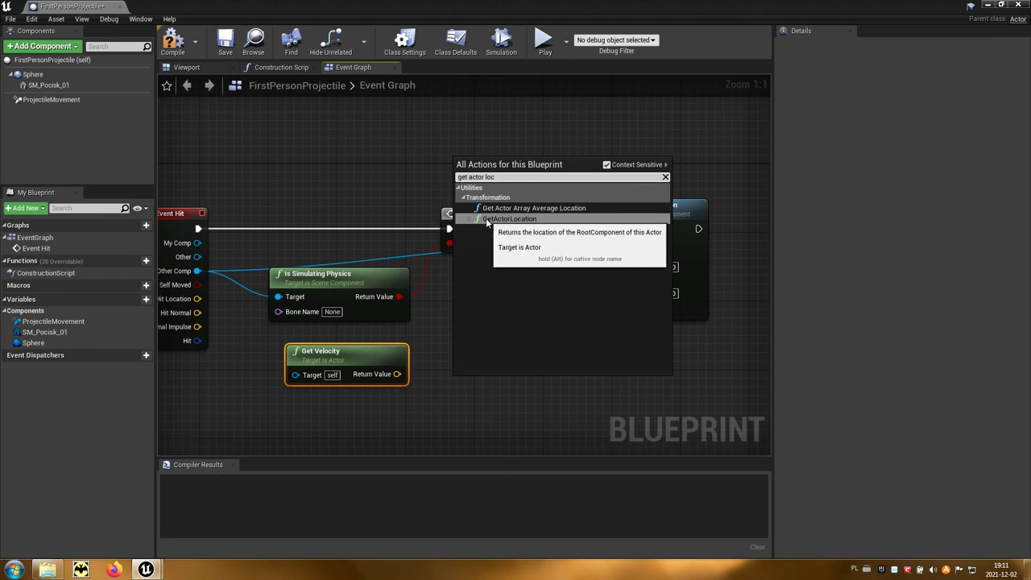
{"action": "left_click", "coordinate": [526, 219]}
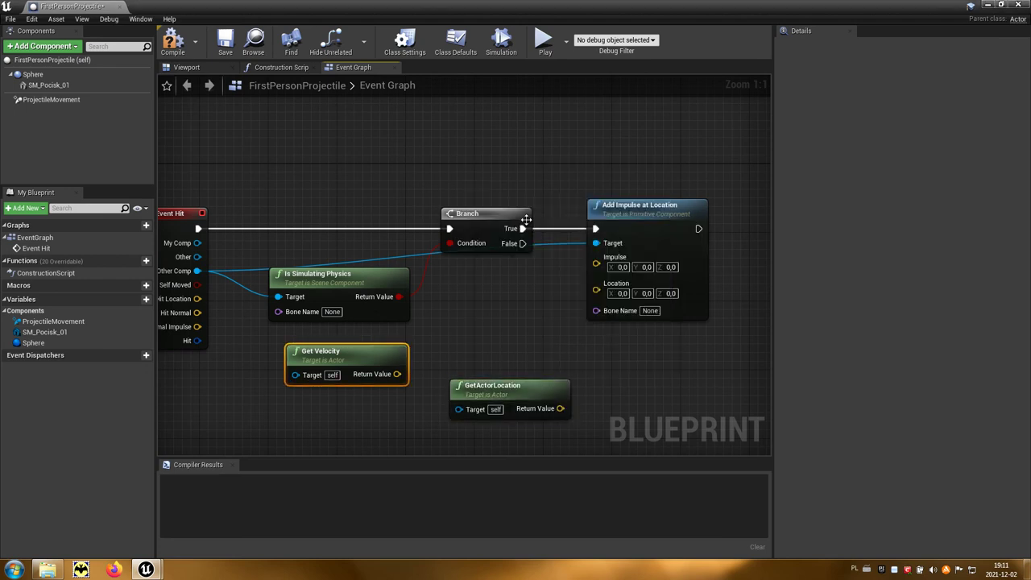
{"action": "mouse_move", "coordinate": [531, 383]}
{"action": "left_mouse_down"}
{"action": "mouse_move", "coordinate": [455, 410]}
{"action": "mouse_move", "coordinate": [370, 412]}
{"action": "left_mouse_up"}
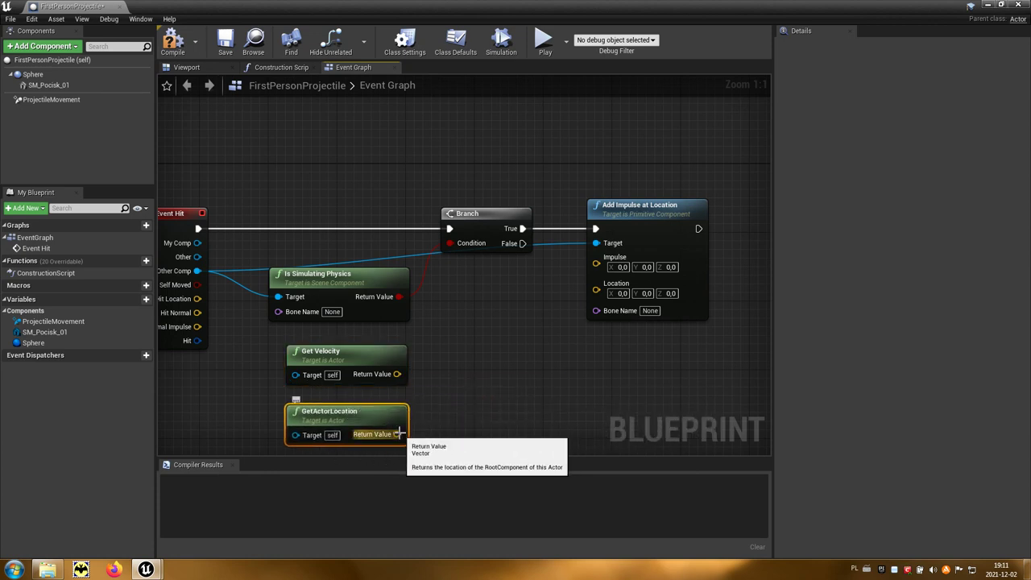
{"action": "mouse_move", "coordinate": [400, 433]}
{"action": "left_mouse_down"}
{"action": "mouse_move", "coordinate": [612, 292]}
{"action": "mouse_move", "coordinate": [597, 290]}
{"action": "left_mouse_up"}
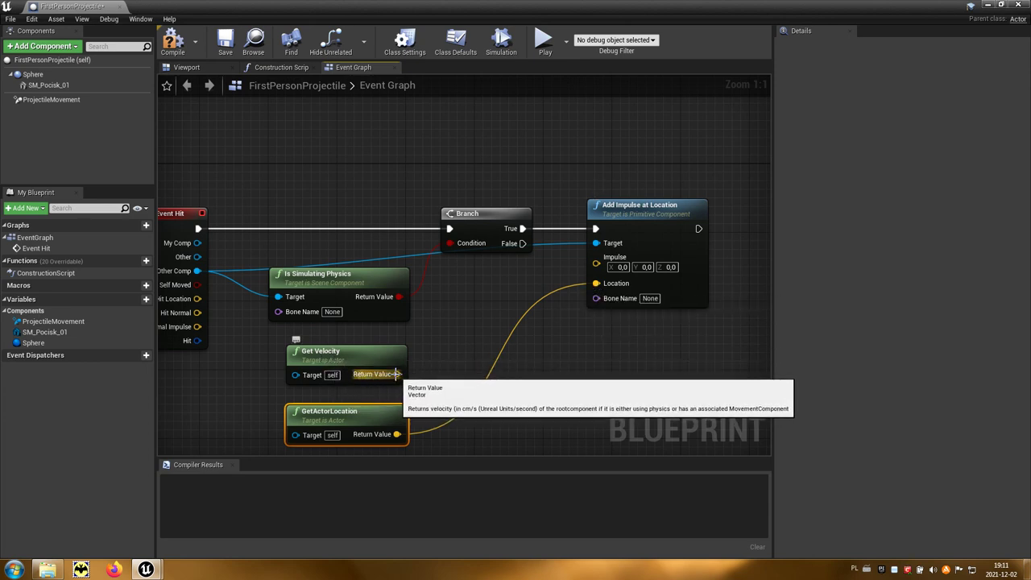
Multiply Get Velocity by 100 with a vector * float node and wire it to Impulse.
{"action": "left_click_drag", "start_coordinate": [397, 374], "coordinate": [432, 348]}
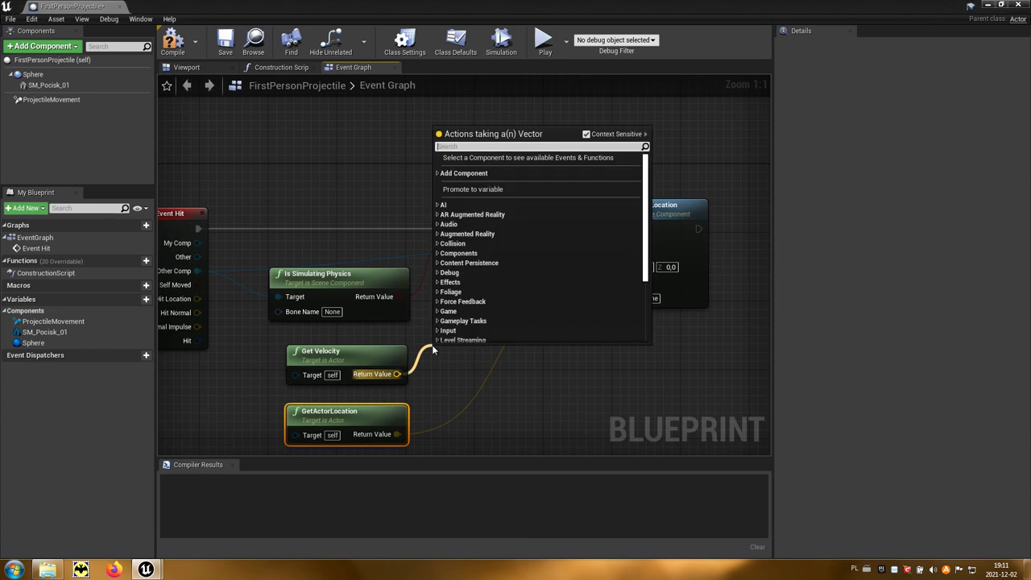
{"action": "type", "text": "*"}
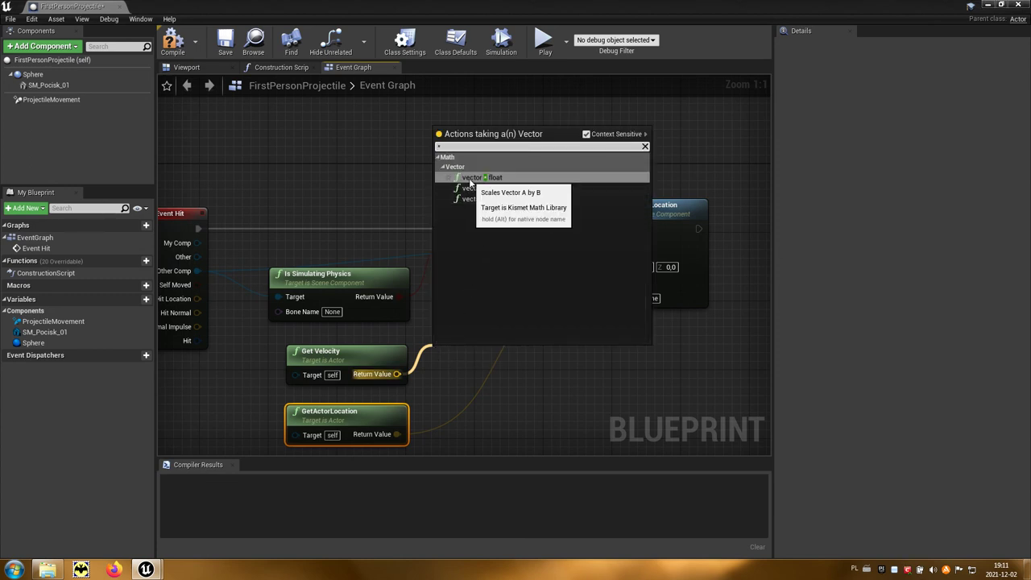
{"action": "left_click", "coordinate": [501, 178]}
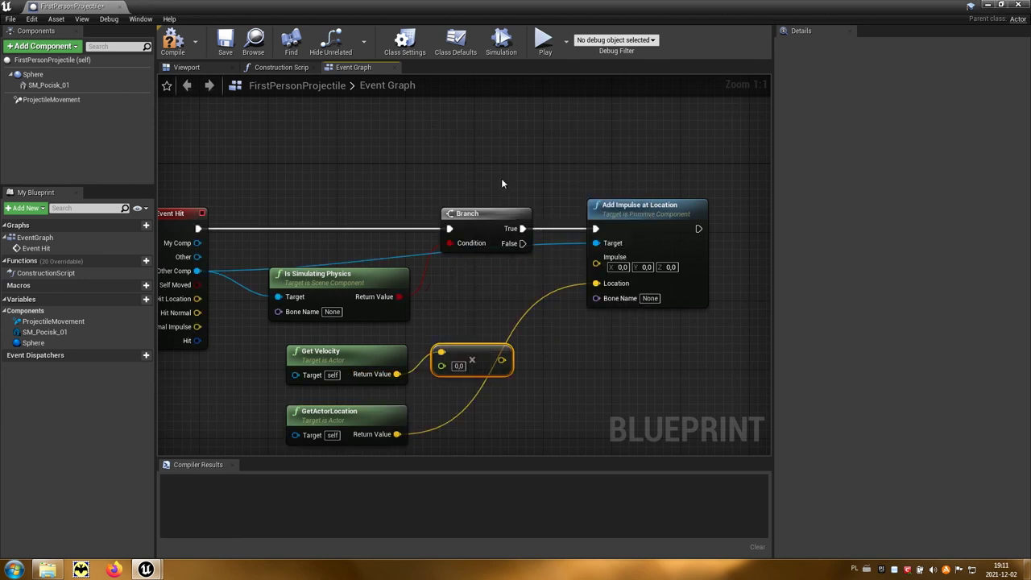
{"action": "left_click", "coordinate": [460, 366]}
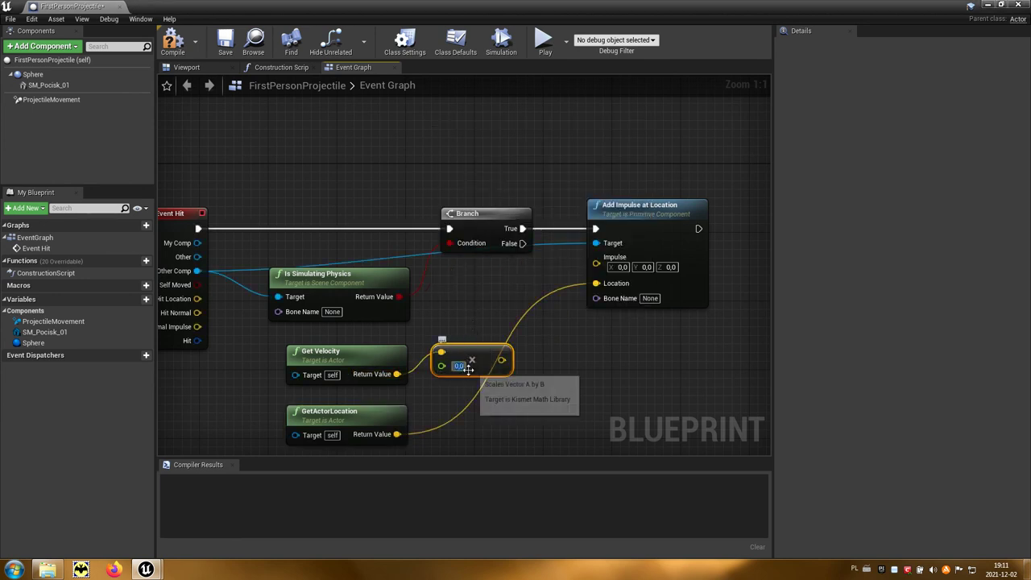
{"action": "type", "text": "100"}
{"action": "key", "text": "Return"}
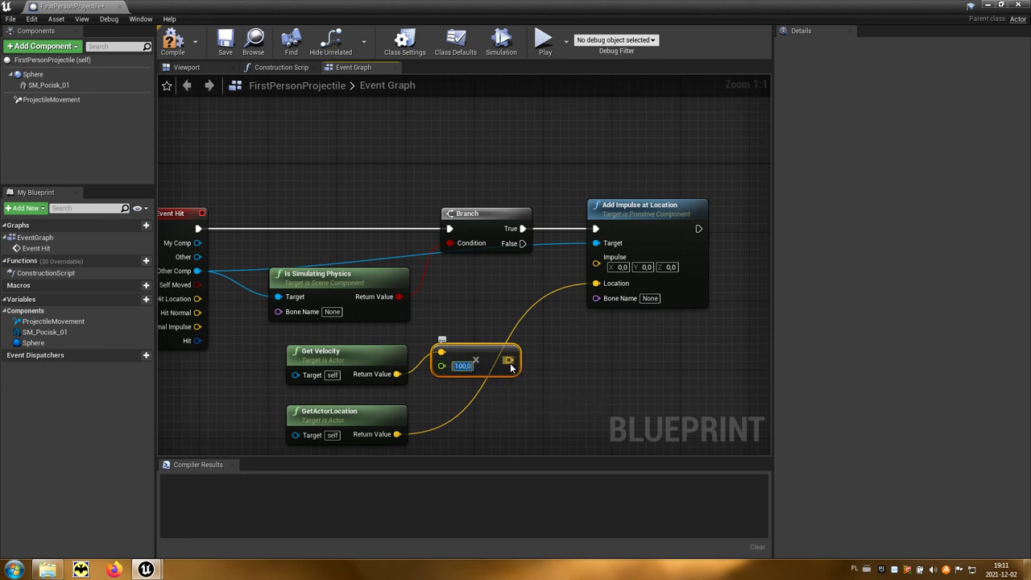
{"action": "left_click_drag", "start_coordinate": [509, 360], "coordinate": [610, 258]}
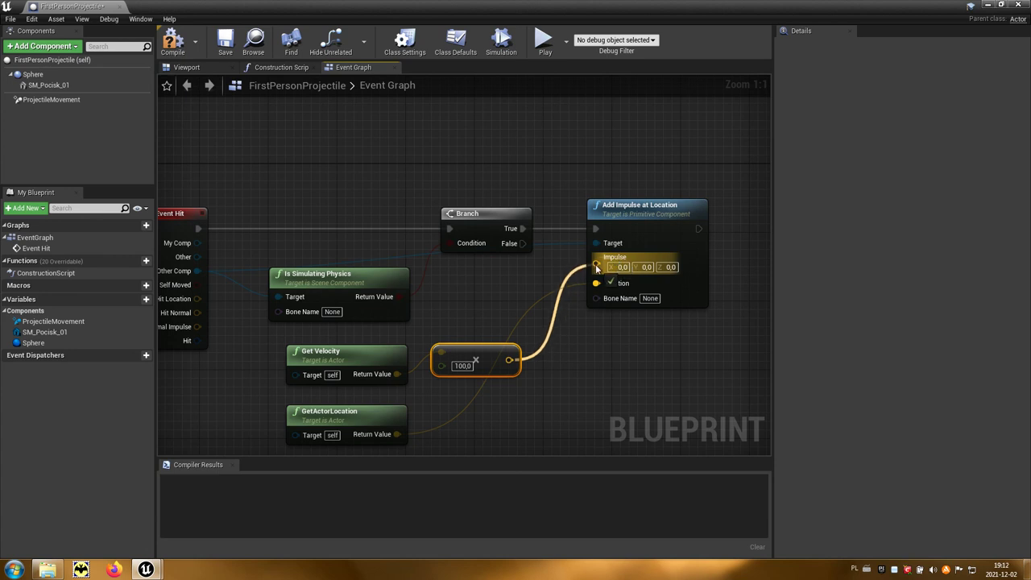
{"action": "left_click_drag", "start_coordinate": [610, 258], "coordinate": [597, 266]}
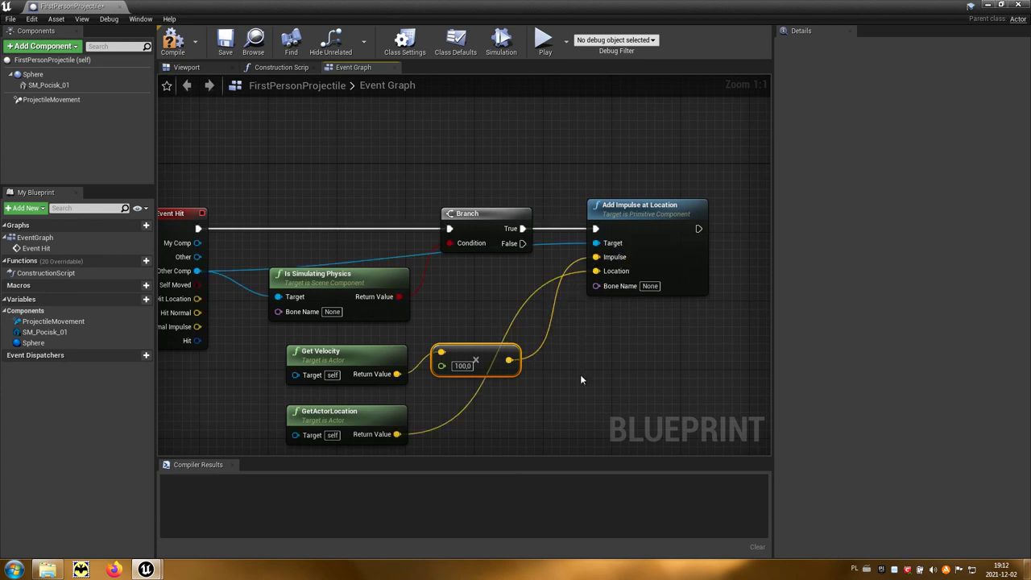
Compile and save the FirstPersonProjectile blueprint, then close the editor.
{"action": "right_click_drag", "start_coordinate": [581, 379], "coordinate": [638, 340]}
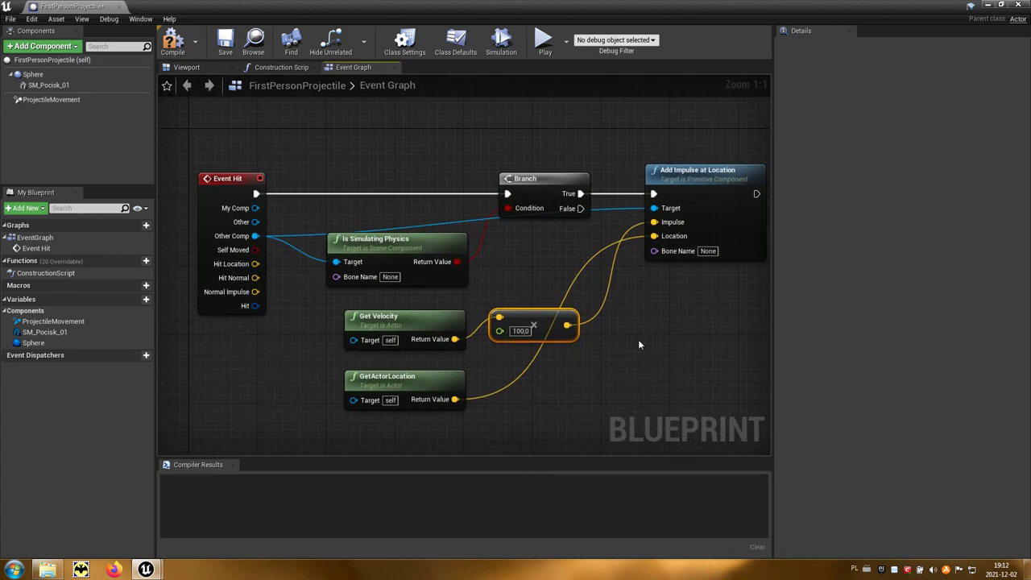
{"action": "left_click", "coordinate": [173, 42]}
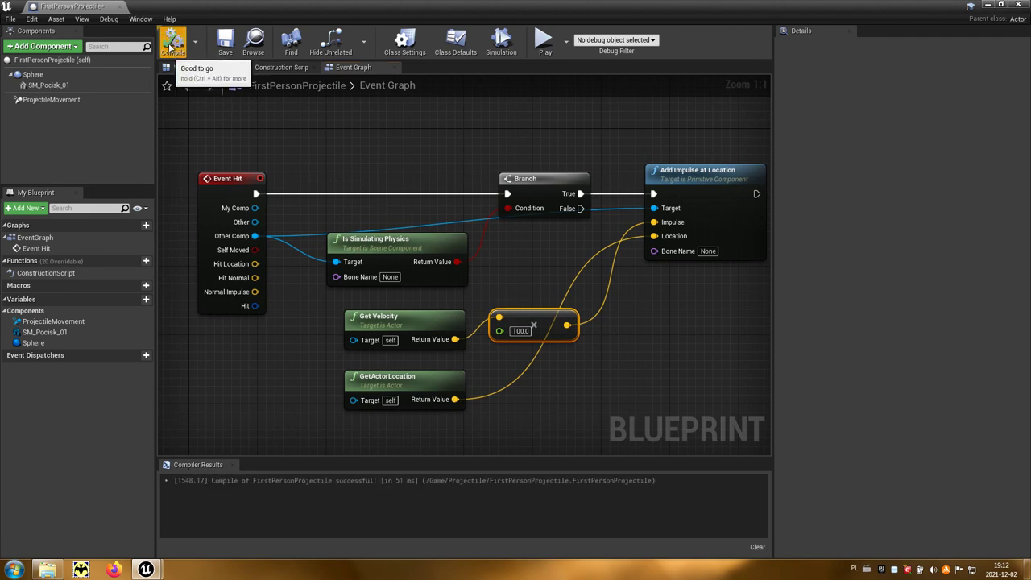
{"action": "left_click", "coordinate": [219, 45]}
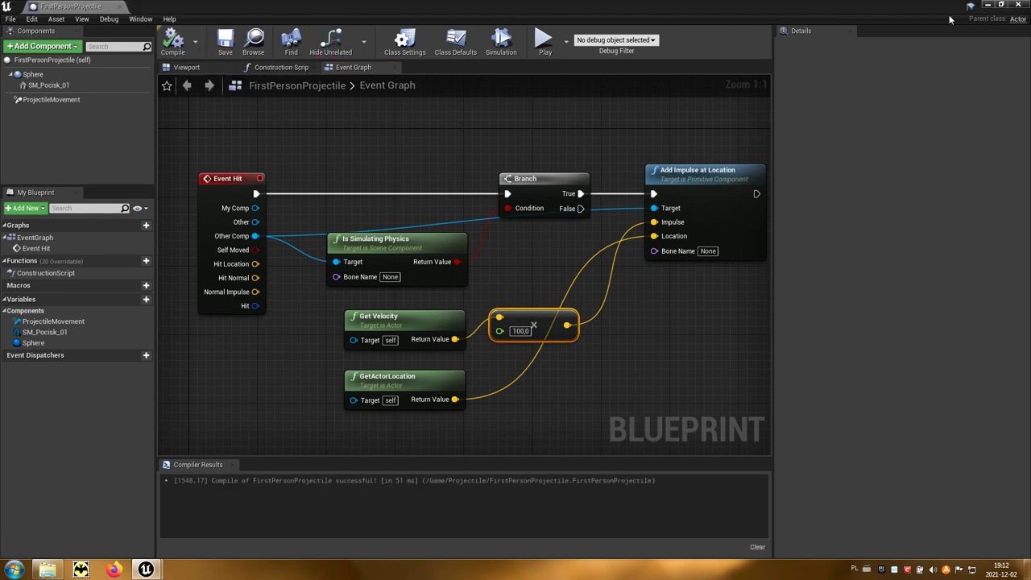
{"action": "left_click", "coordinate": [1020, 6]}
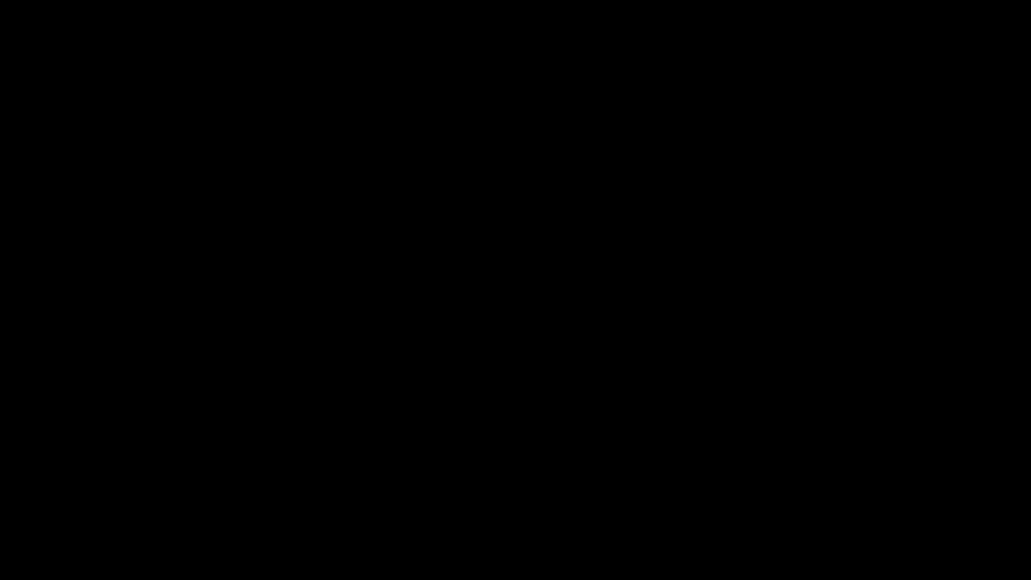